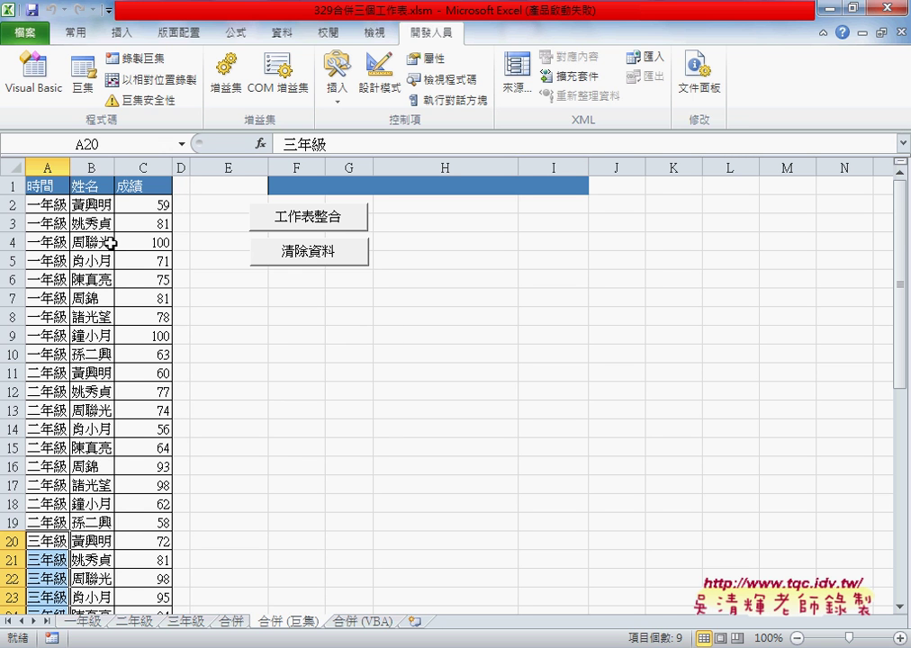
- Select the 姓名 column cells B1:B10, deselect via G10, and bring up the Data ribbon tools
click(99, 205)
click(92, 186)
drag(93, 186, 93, 354)
click(365, 354)
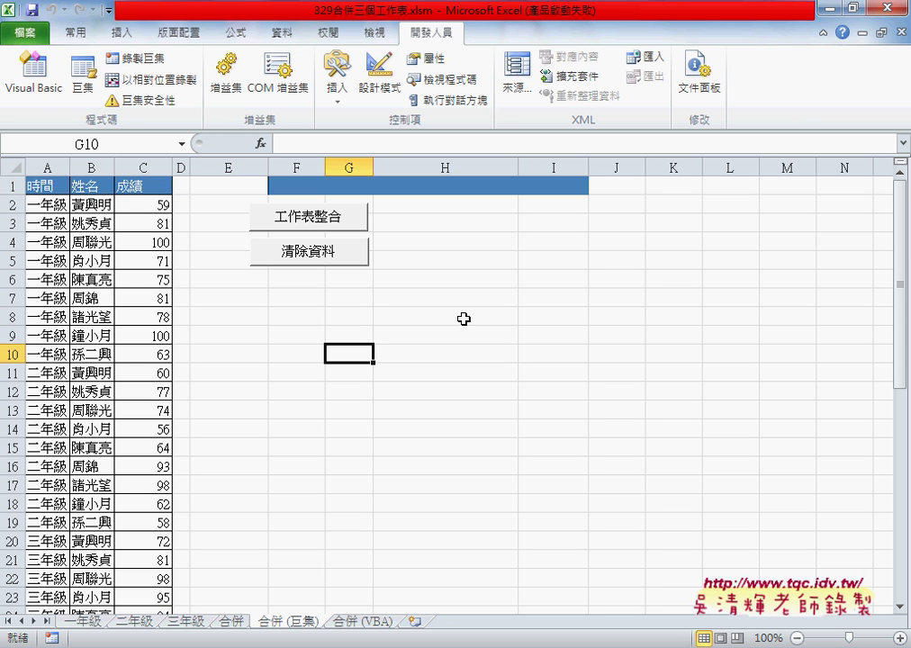
click(285, 33)
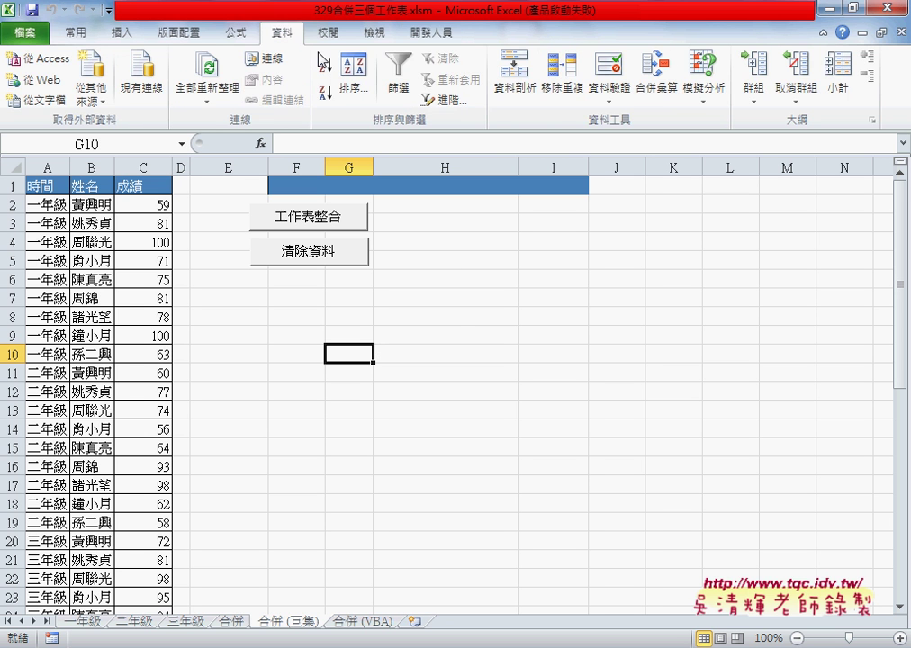
- Attempt a sort, dismiss the resulting error, and select header cell B1
click(350, 81)
click(350, 81)
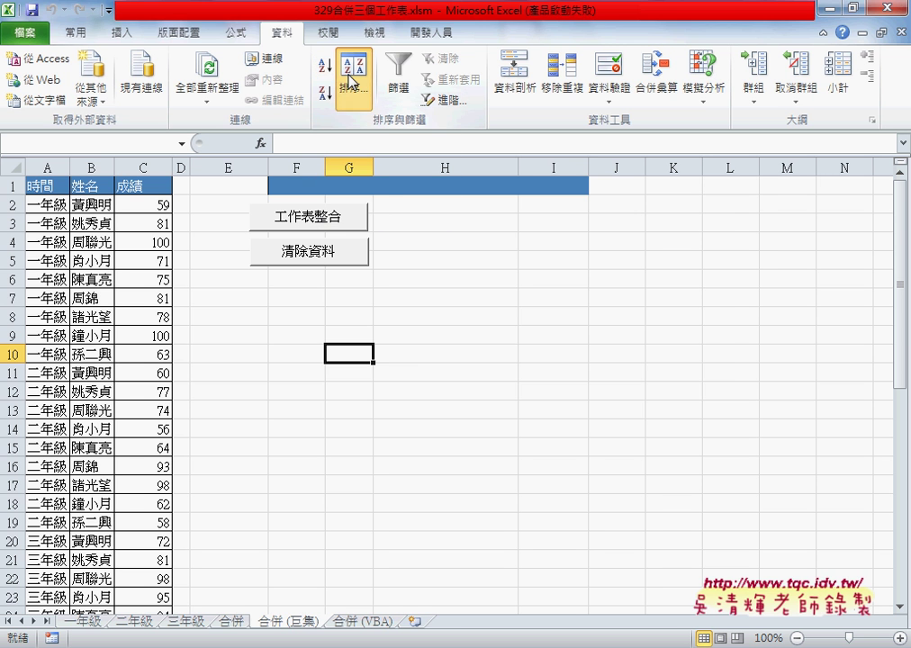
key(Return)
click(94, 186)
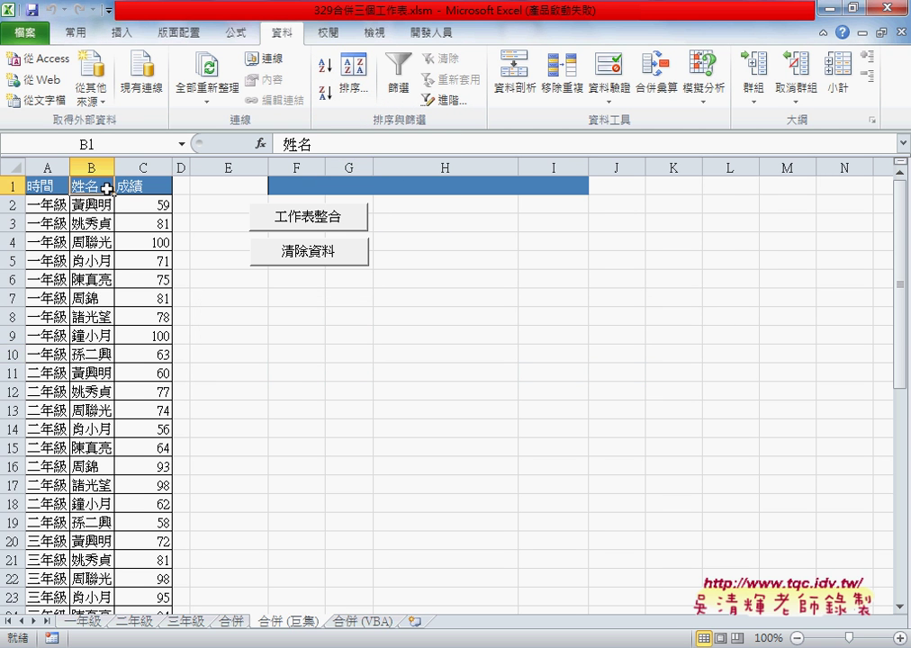
- Set up a sort by 姓名 in the Sort dialog, then close it without sorting
click(352, 79)
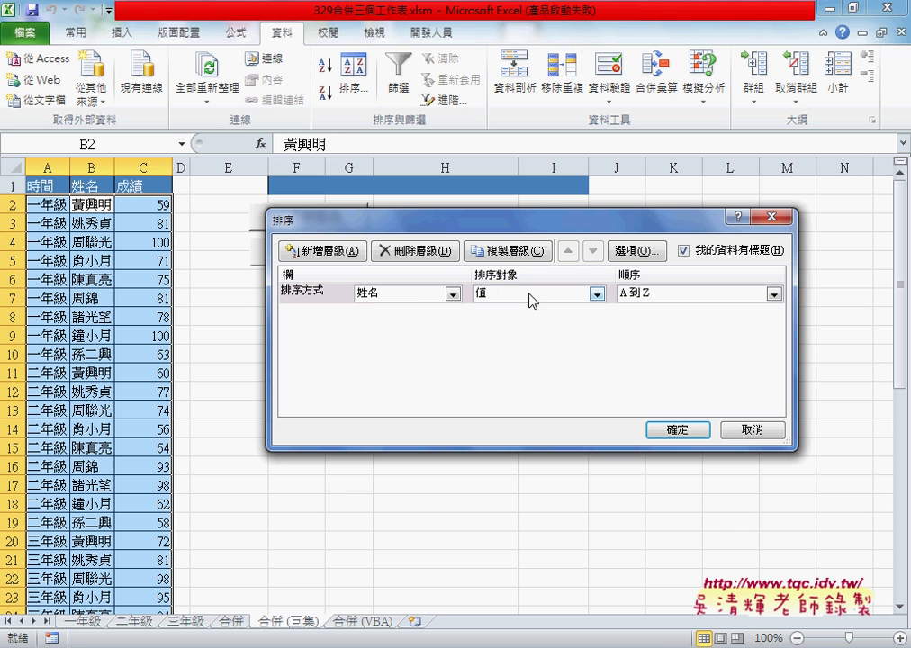
click(417, 296)
click(393, 322)
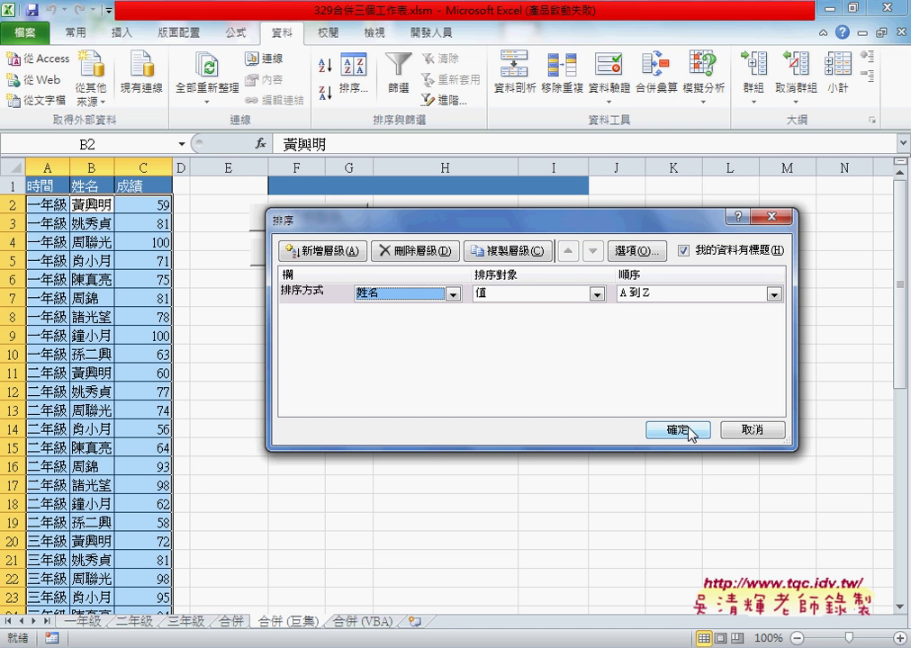
click(748, 429)
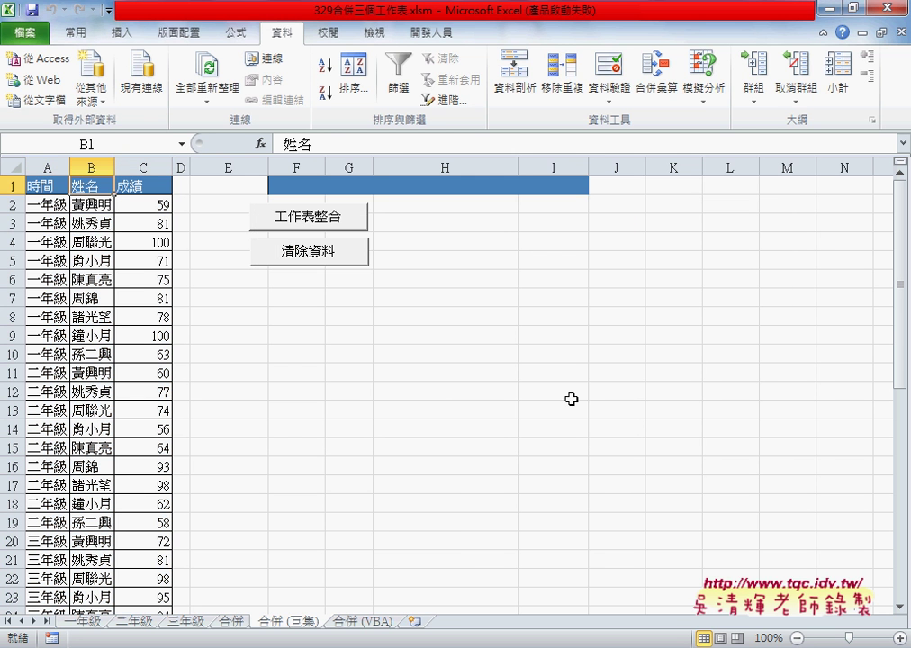
click(467, 351)
- Start the macro recorder with the macro name 排序, stored in this workbook
click(432, 33)
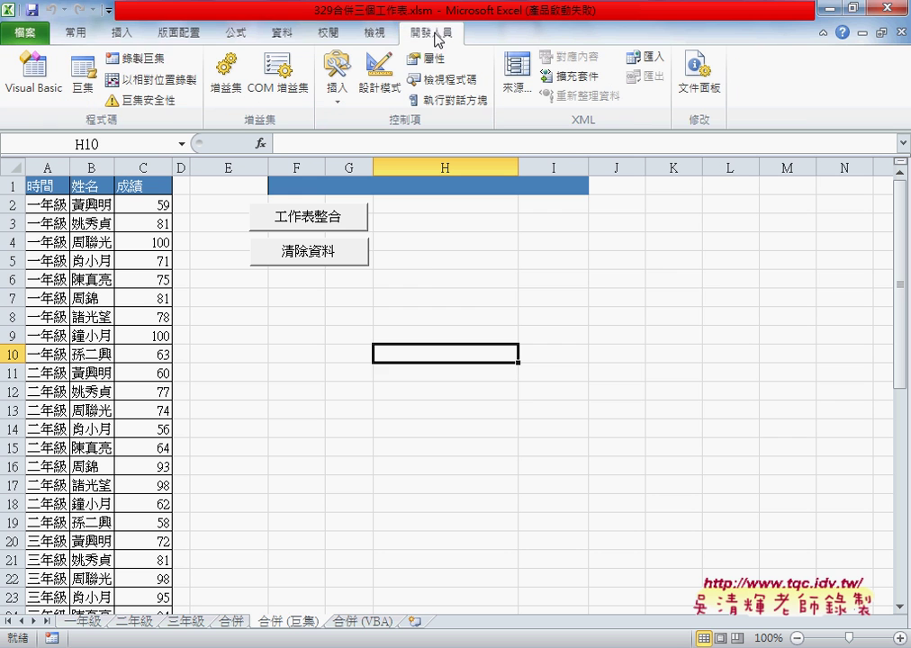
click(126, 58)
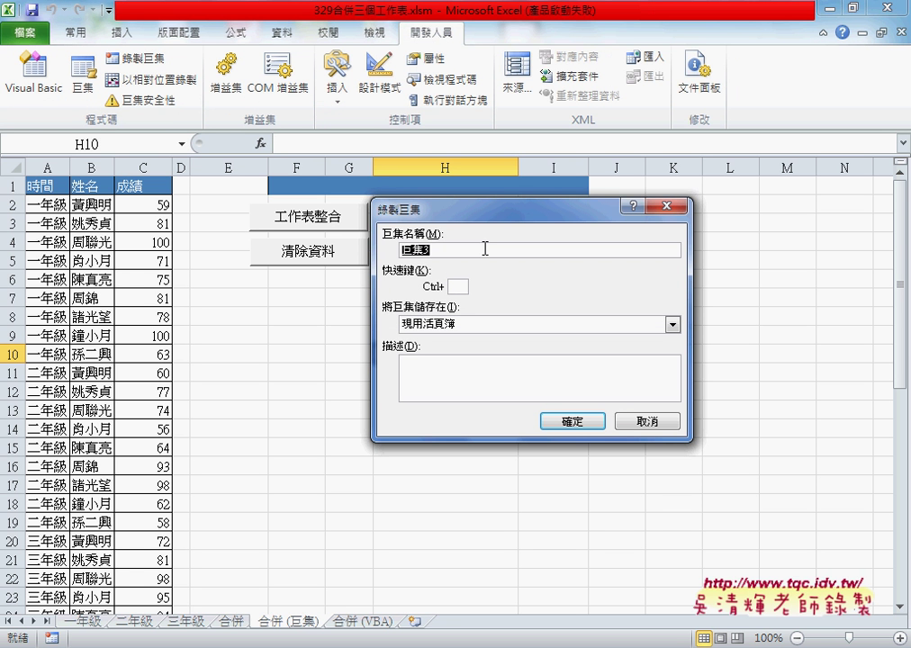
text(p)
text(排序)
click(574, 420)
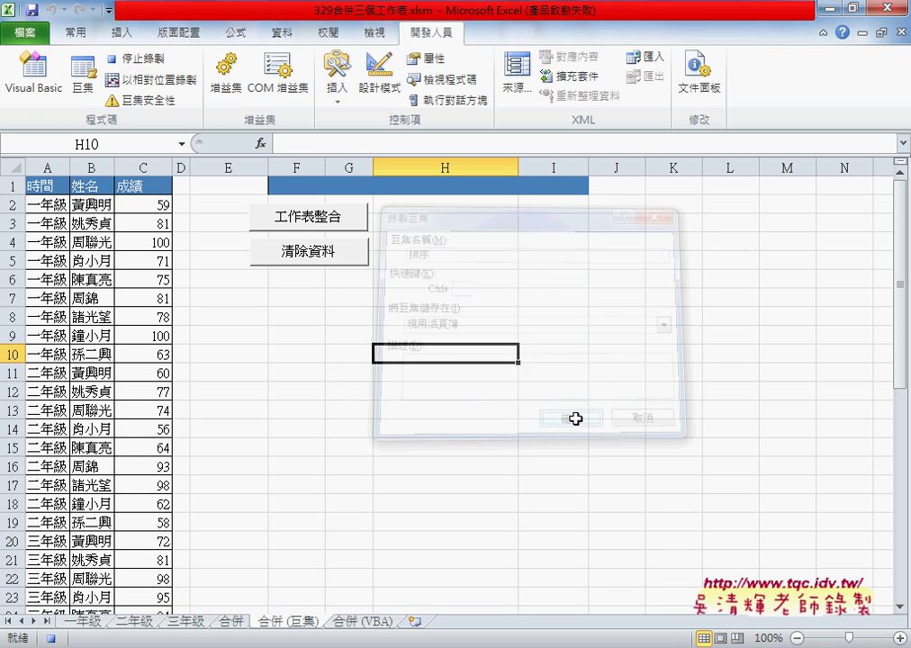
- From B1, sort the data by 姓名 A to Z with the header row option kept checked
click(91, 187)
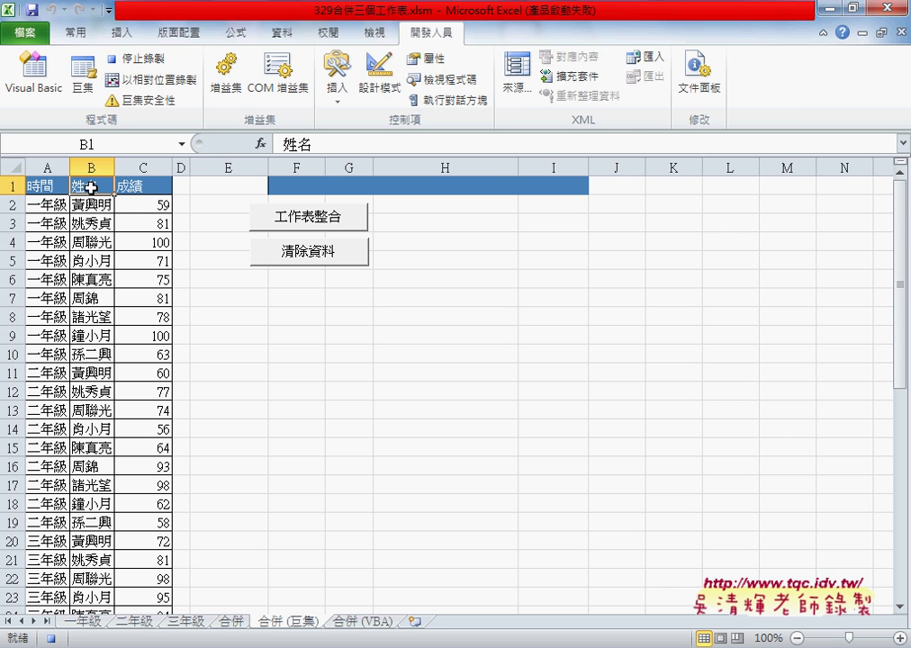
click(293, 33)
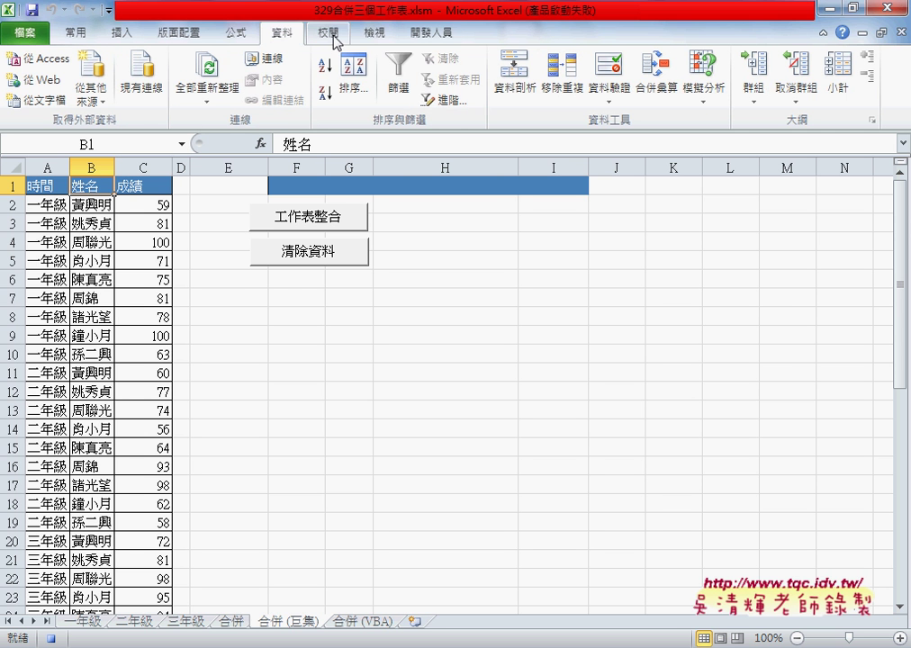
click(347, 86)
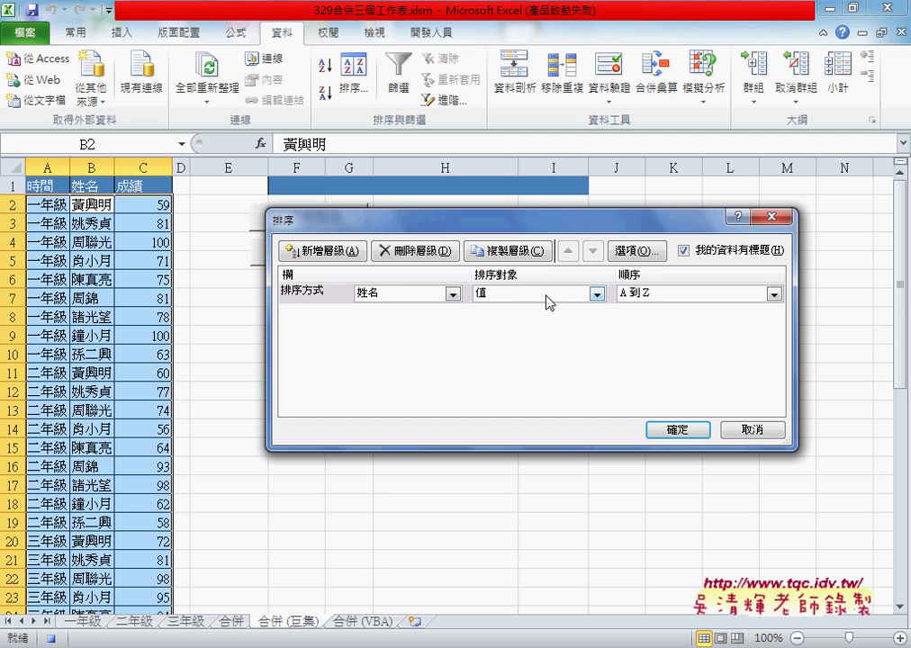
click(726, 254)
click(732, 254)
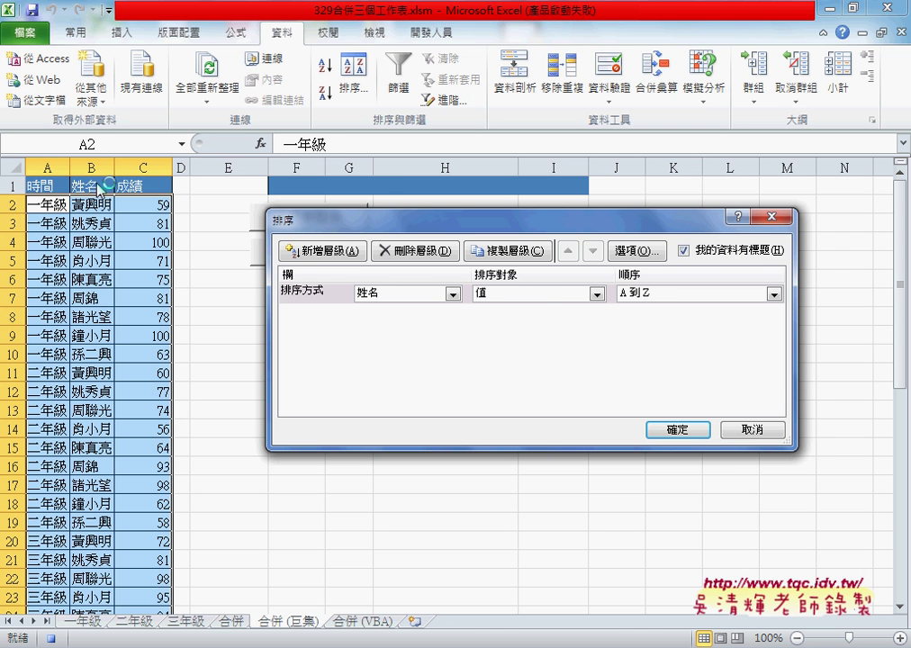
click(684, 429)
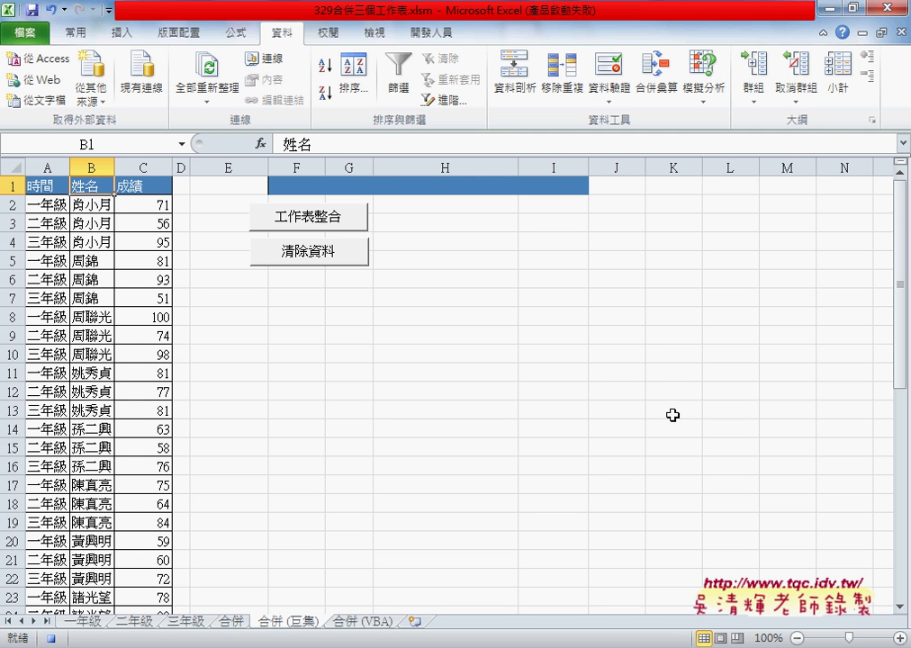
- Stop recording and open the 排序 macro for editing from the Macros list
click(439, 33)
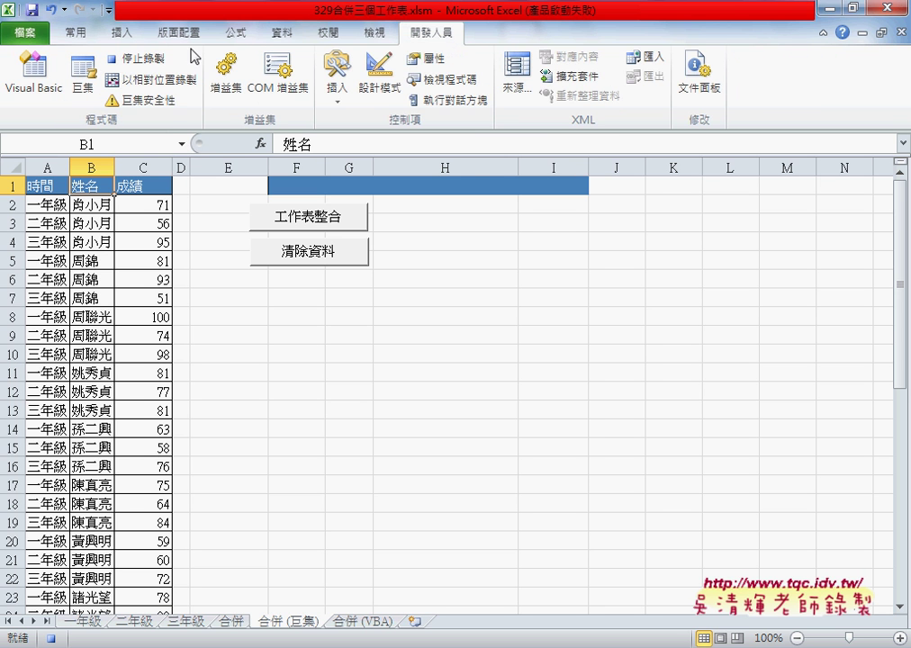
click(135, 58)
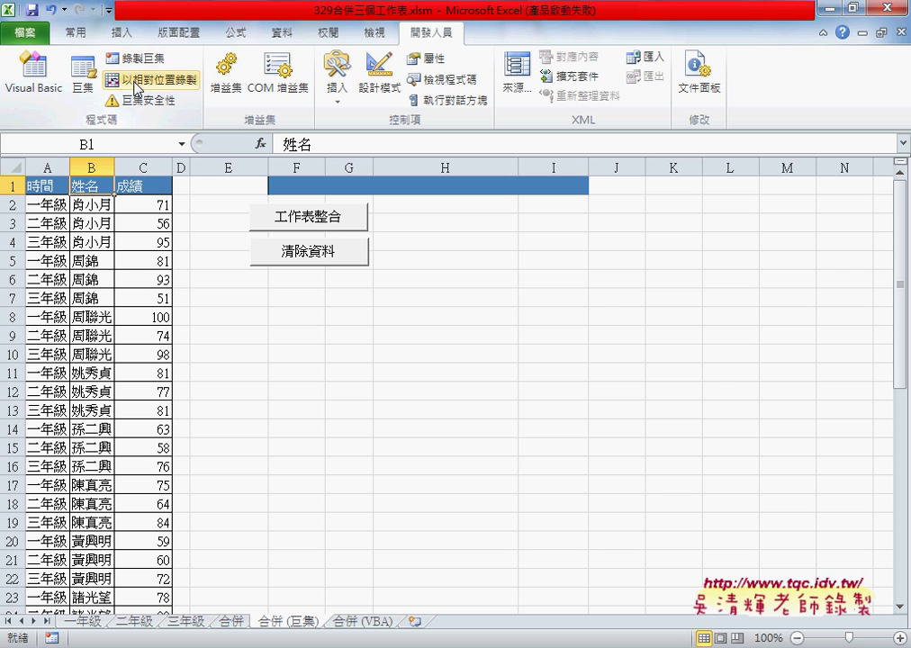
click(76, 86)
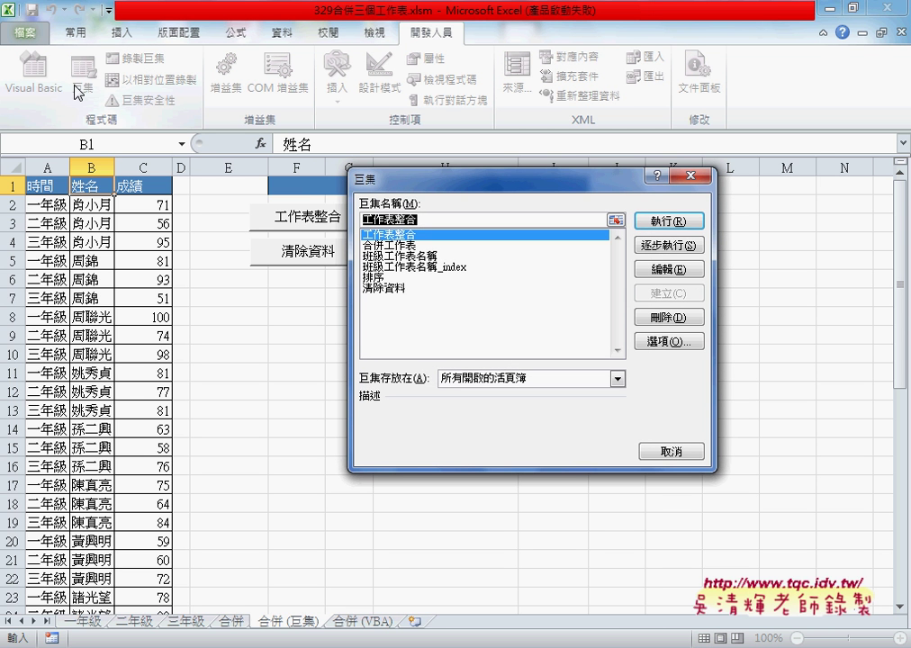
click(382, 279)
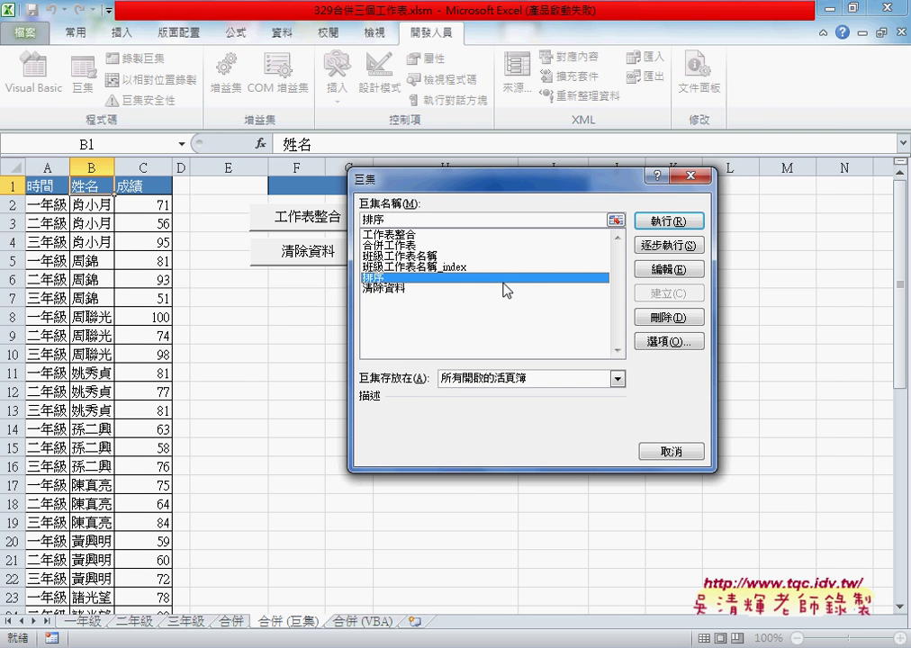
click(668, 270)
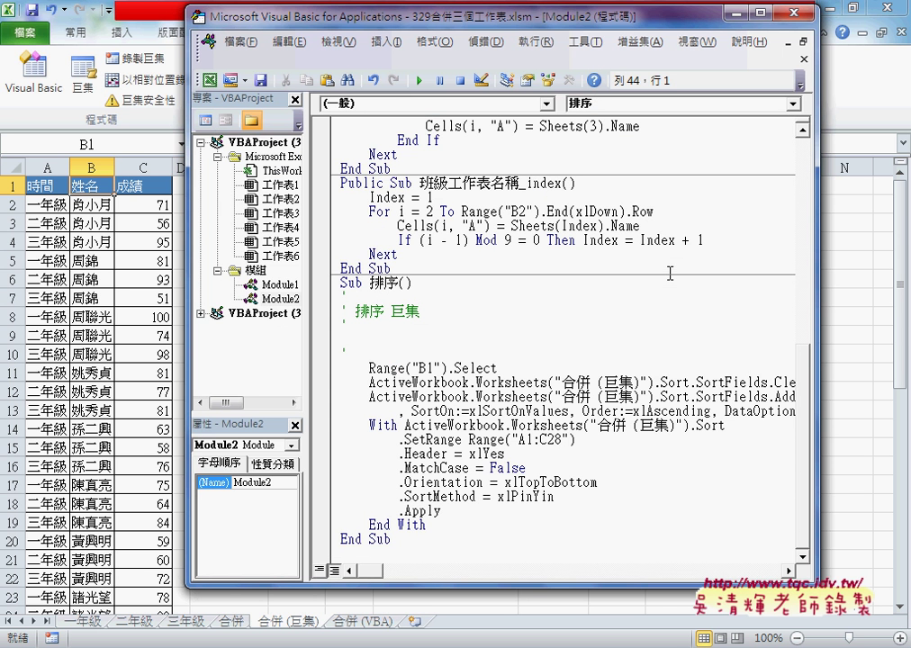
- Copy the 排序 macro's statements from Range("B1").Select through End With
drag(817, 359, 896, 358)
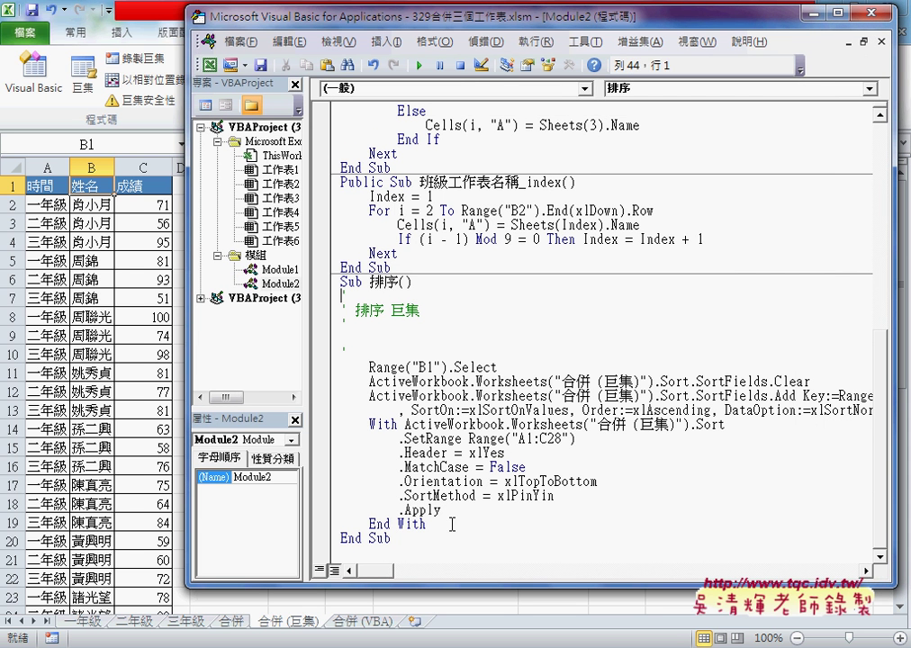
drag(498, 367, 397, 367)
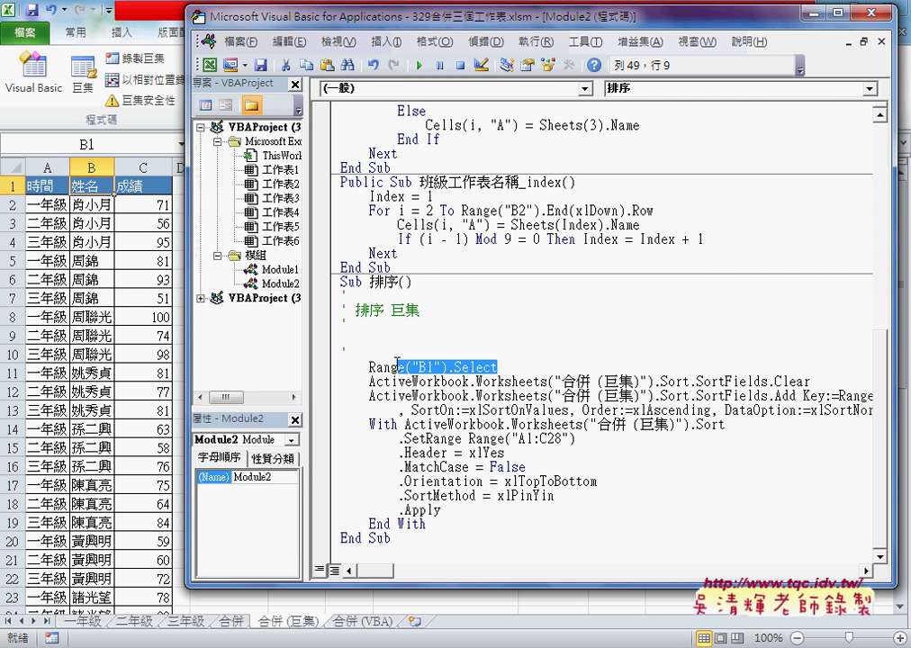
drag(427, 524, 341, 368)
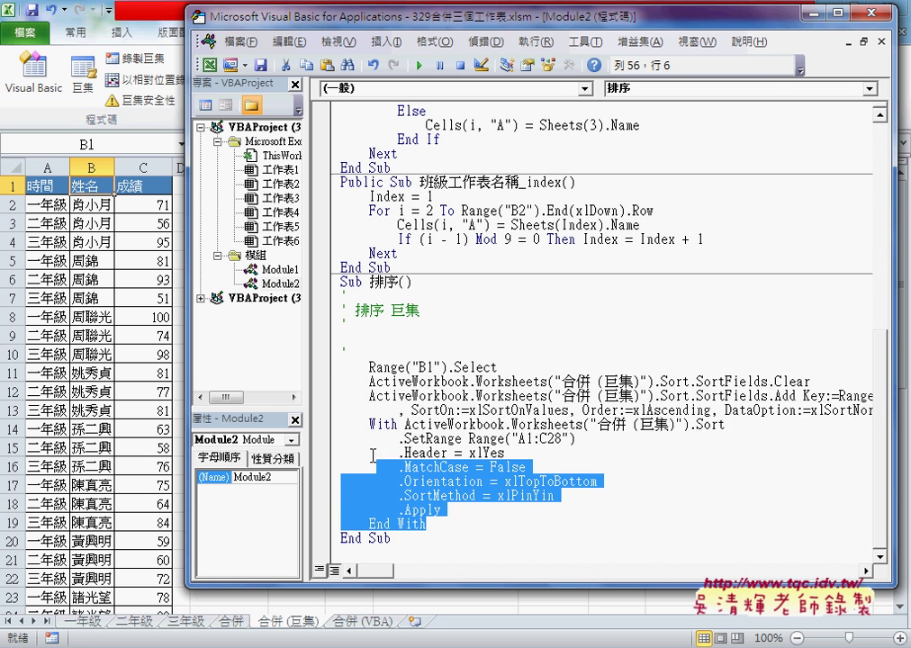
right_click(420, 394)
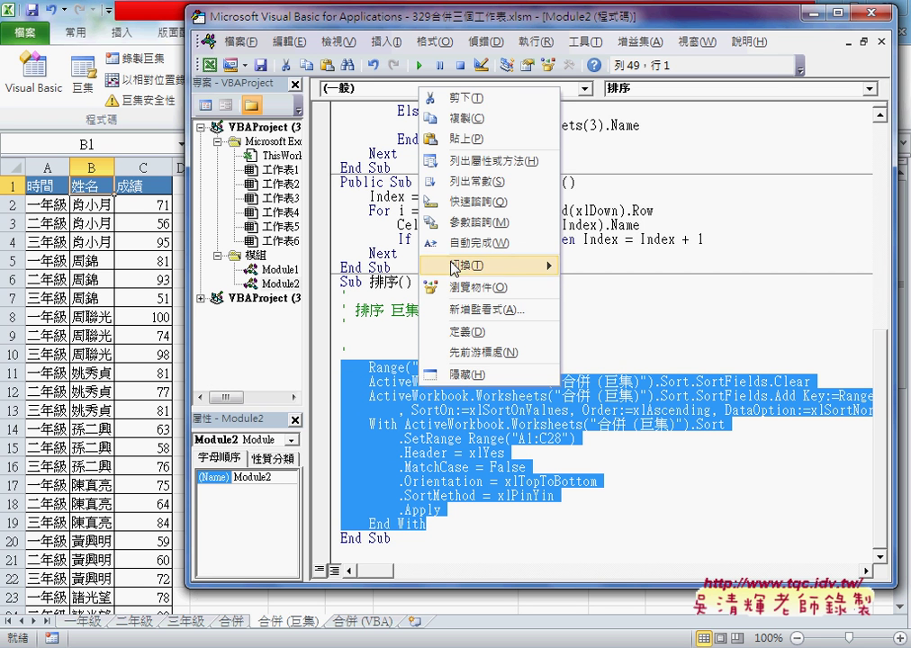
click(463, 119)
scroll(544, 315, up, 4)
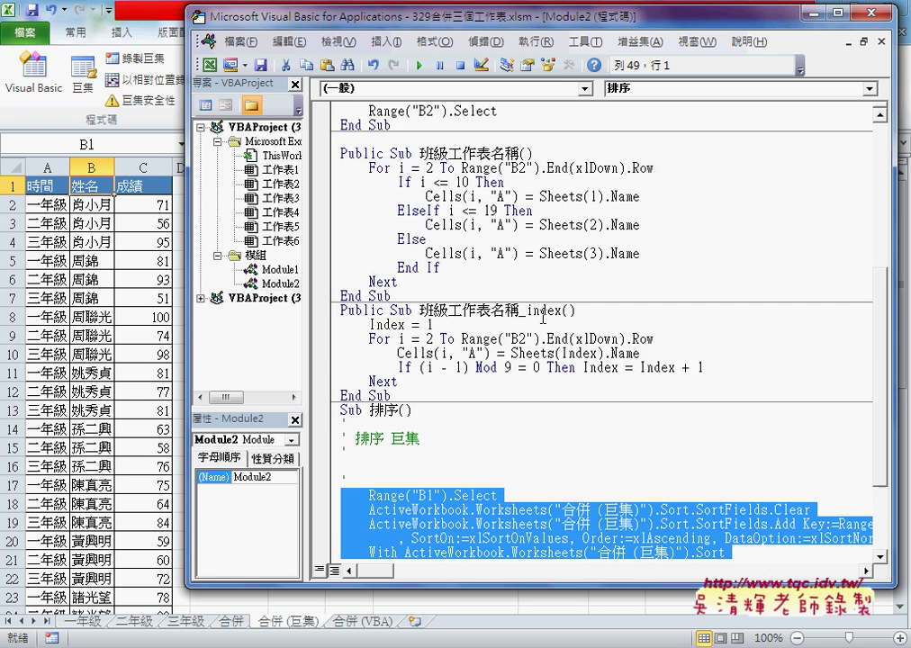
scroll(543, 317, up, 5)
scroll(545, 319, up, 3)
scroll(540, 342, down, 1)
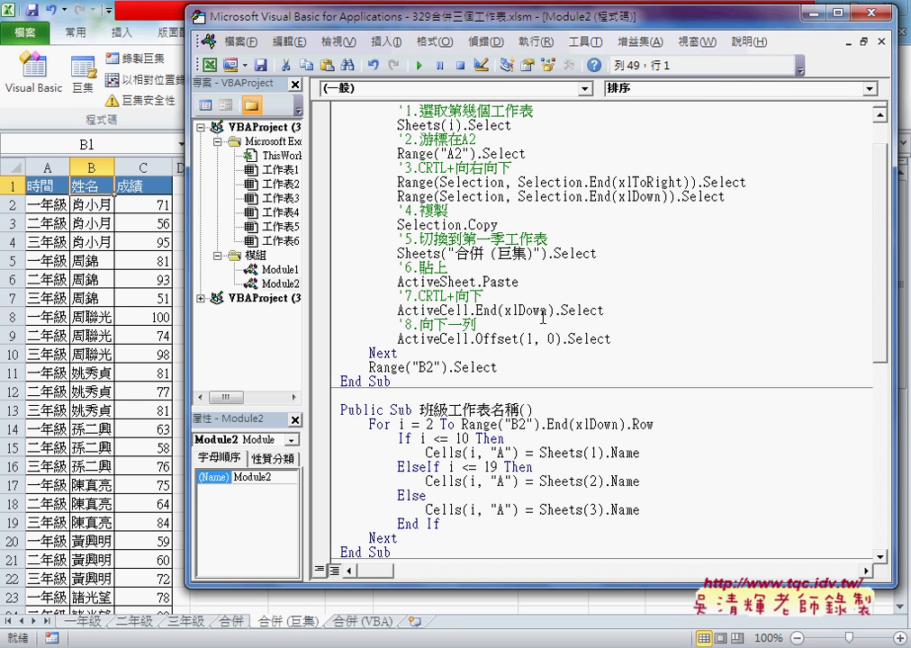
- Paste the sort code into 合併工作表 after Range("B2").Select and remove the first line's indentation
click(530, 369)
key(Return)
key(Return)
key(Return)
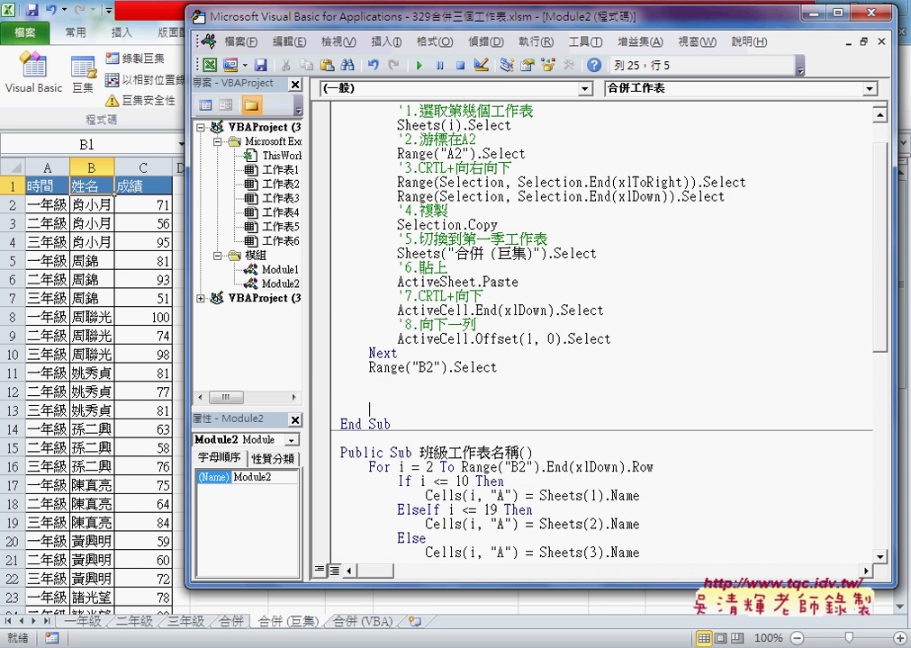
scroll(479, 379, up, 1)
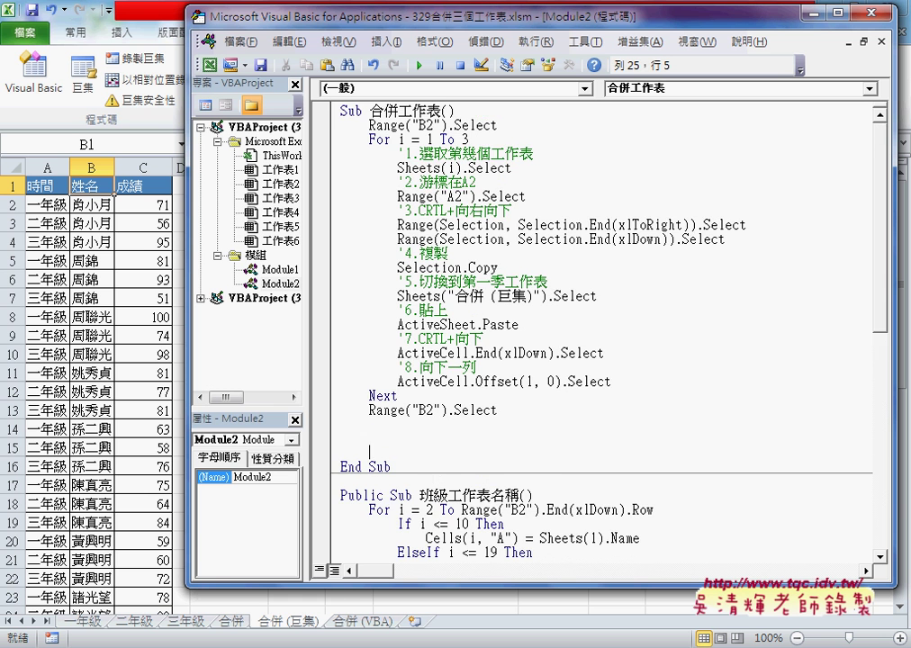
key(ctrl+v)
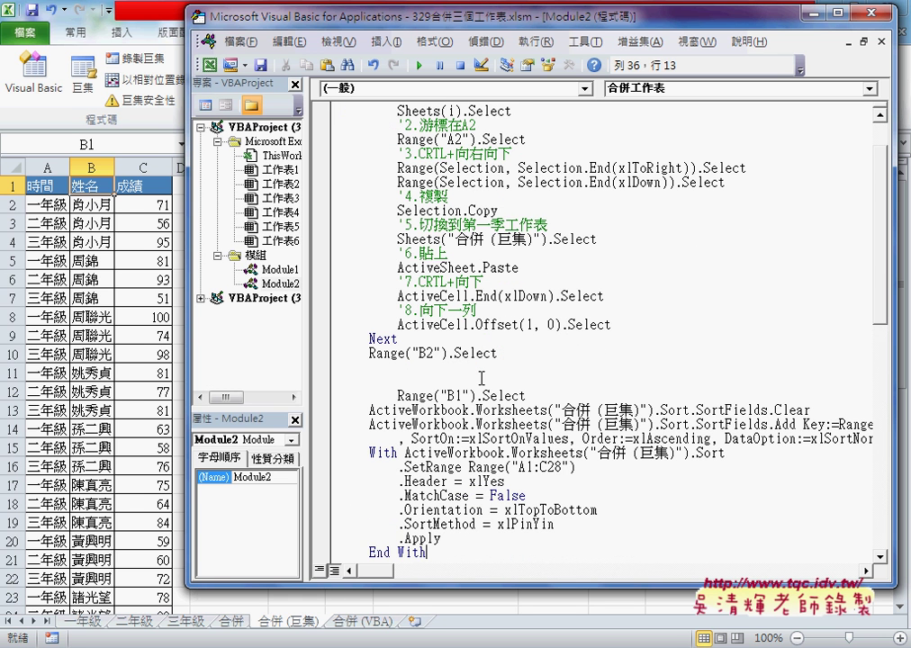
click(397, 395)
key(BackSpace)
drag(460, 548, 325, 394)
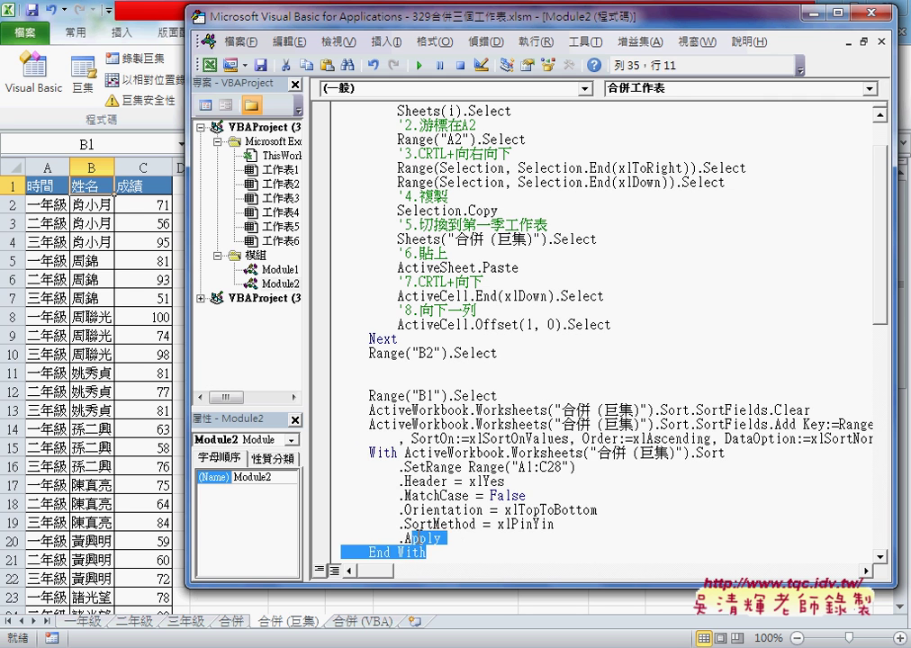
click(387, 380)
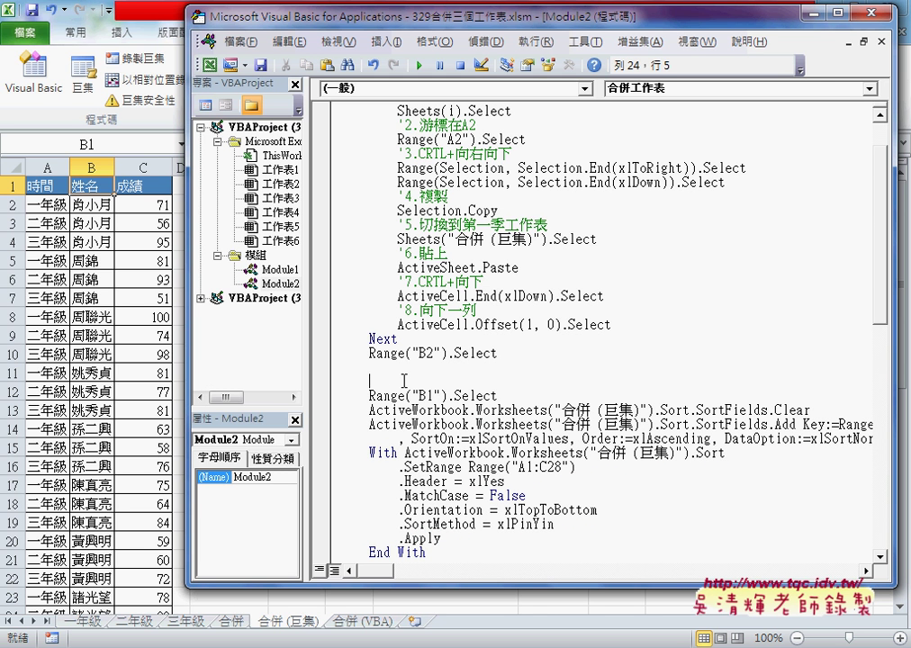
- Type the '排序 comment above the sort code and add blank lines above it
text(;)
text(v0)
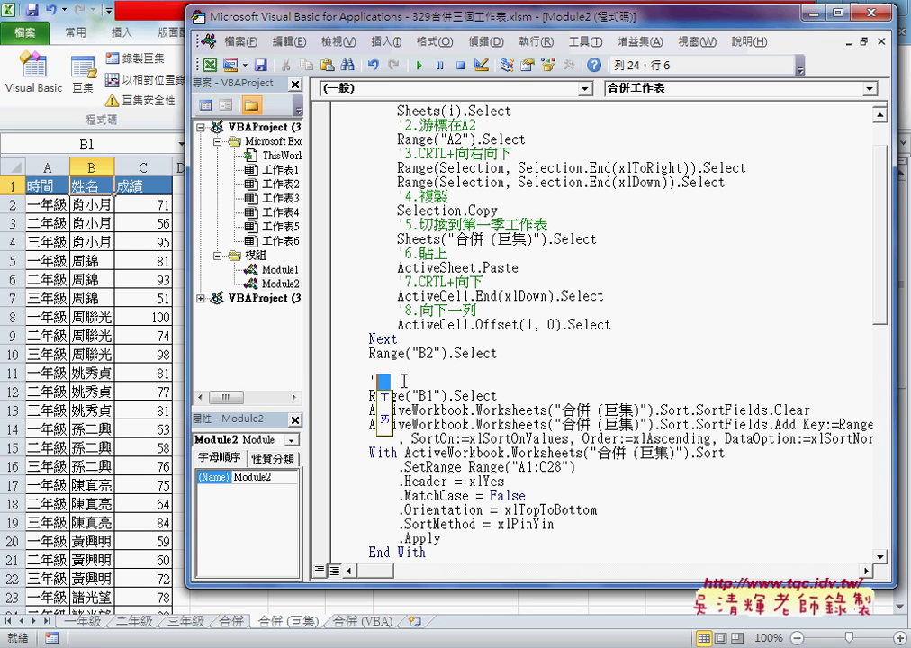
key(BackSpace)
key(BackSpace)
text(q96)
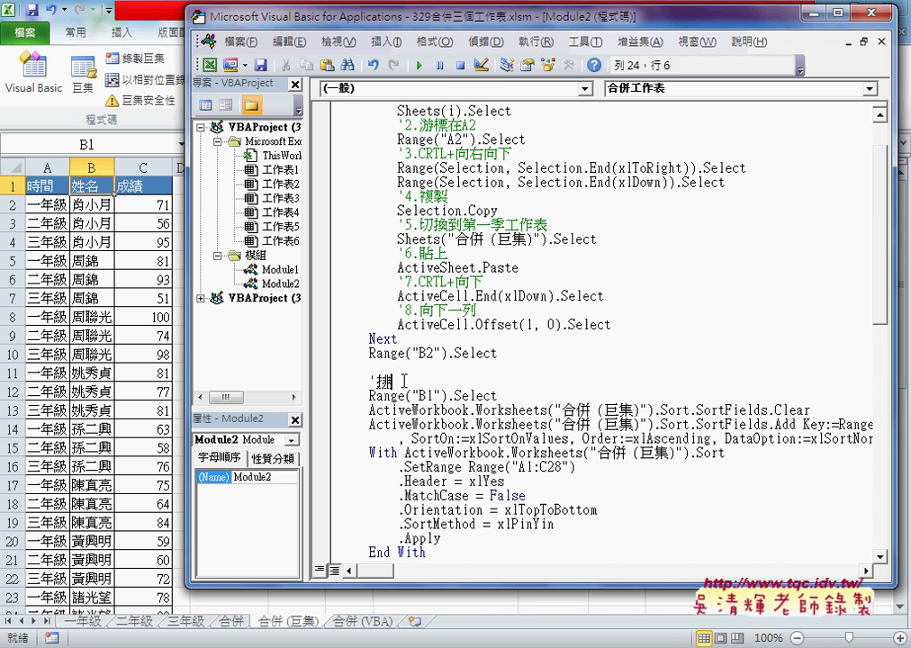
text(vm4)
key(Home)
key(Return)
key(Return)
key(Up)
key(Up)
scroll(472, 511, down, 3)
scroll(472, 510, down, 2)
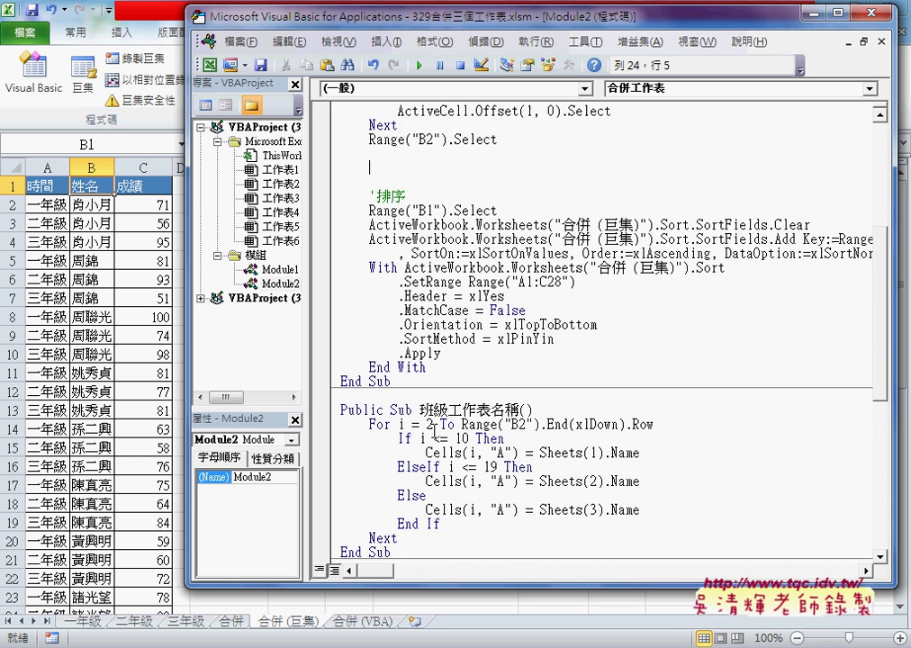
scroll(472, 510, down, 2)
- Copy the 班級工作表名稱_index loop body and paste it after Range("B2").Select in 合併工作表
scroll(412, 466, down, 2)
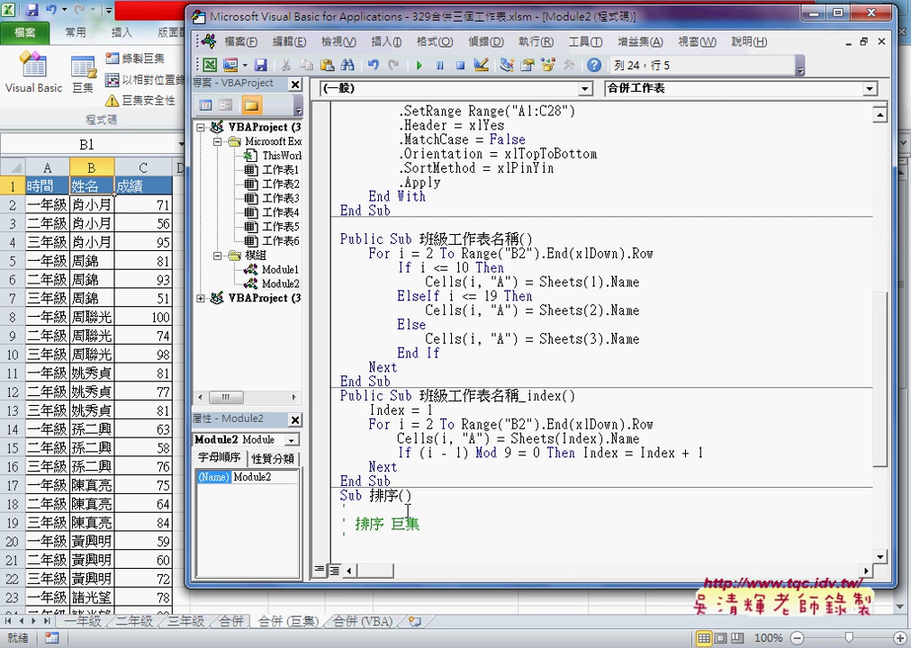
mouse_move(392, 482)
mouse_down()
mouse_move(396, 432)
mouse_move(325, 412)
mouse_up()
key(ctrl+c)
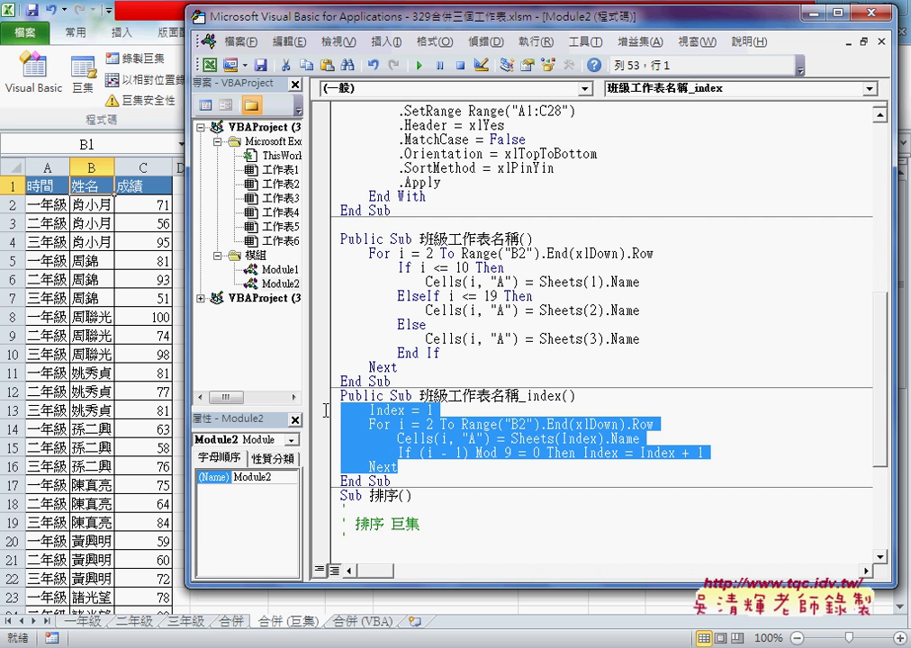
scroll(435, 427, up, 5)
scroll(435, 427, up, 1)
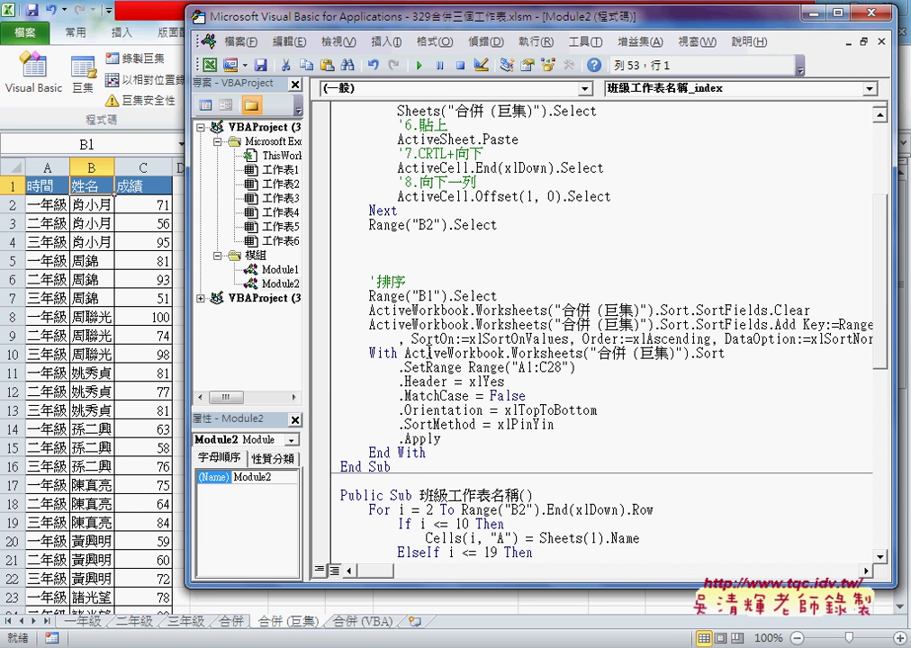
click(438, 253)
key(ctrl+v)
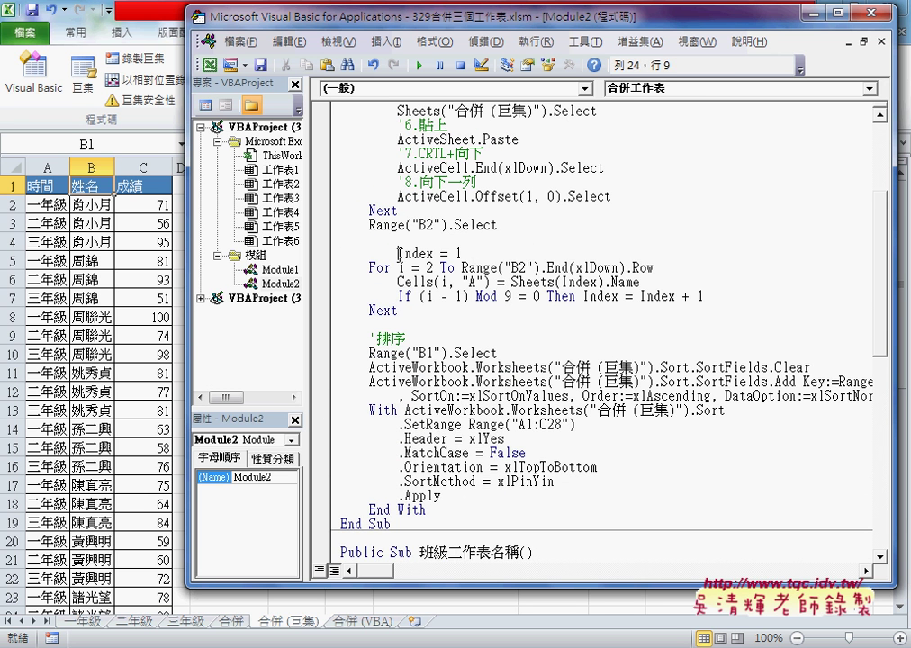
click(401, 241)
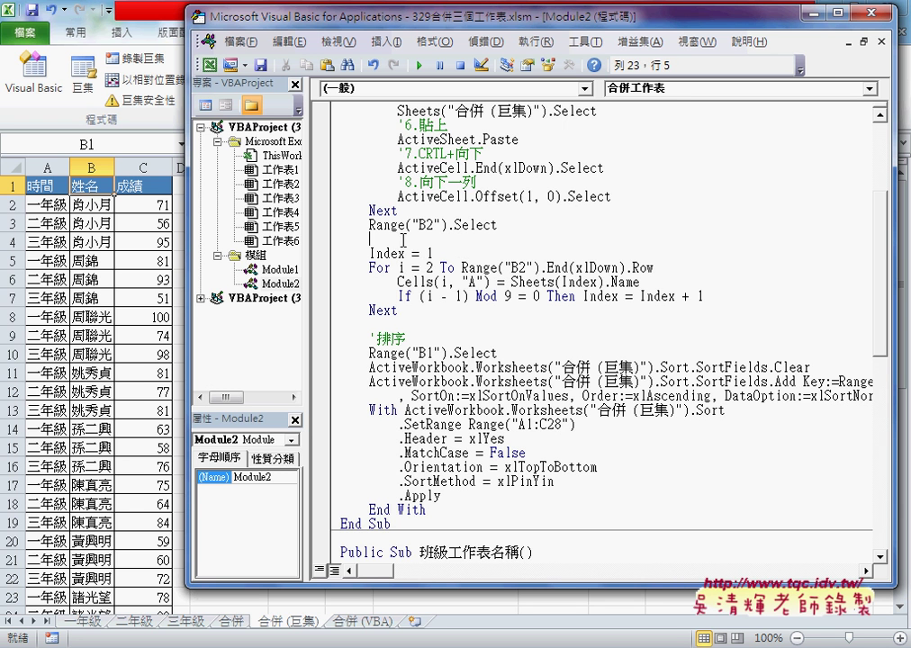
key(Return)
- Label the pasted loop with a '班級工作表名稱 comment and review the code below it
scroll(469, 477, down, 4)
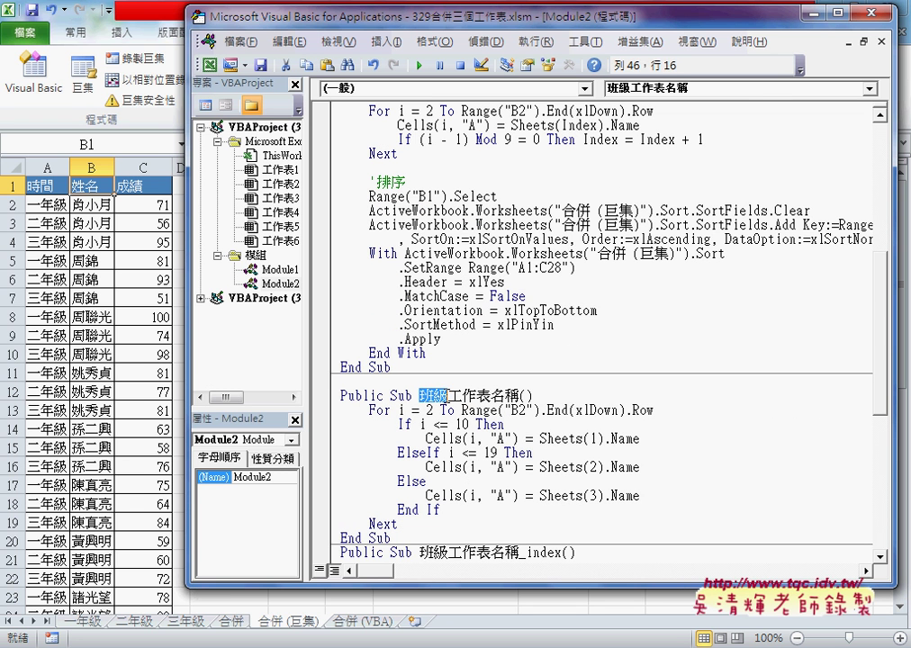
drag(419, 395, 519, 396)
scroll(530, 386, up, 2)
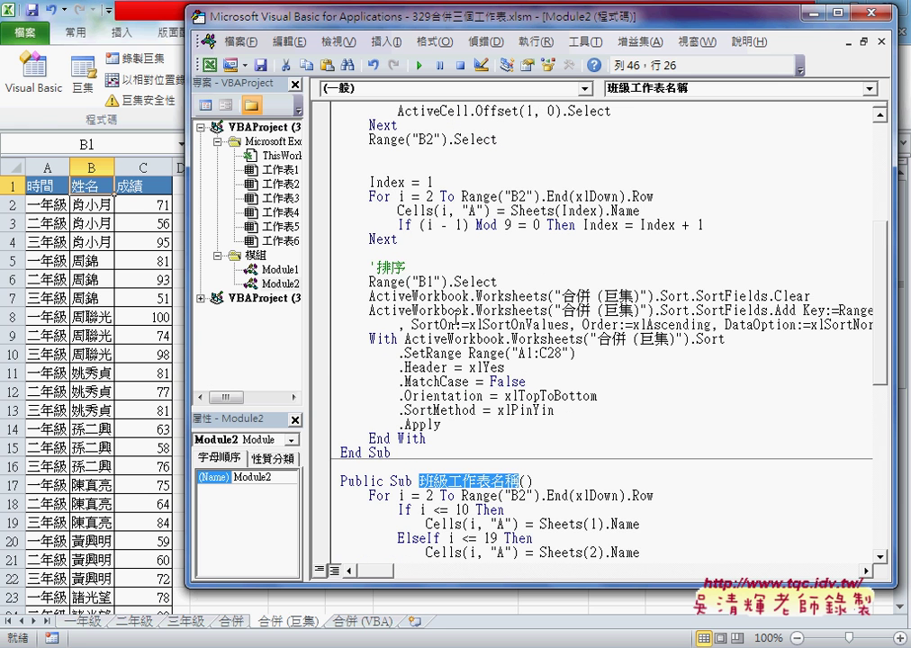
click(394, 171)
text(')
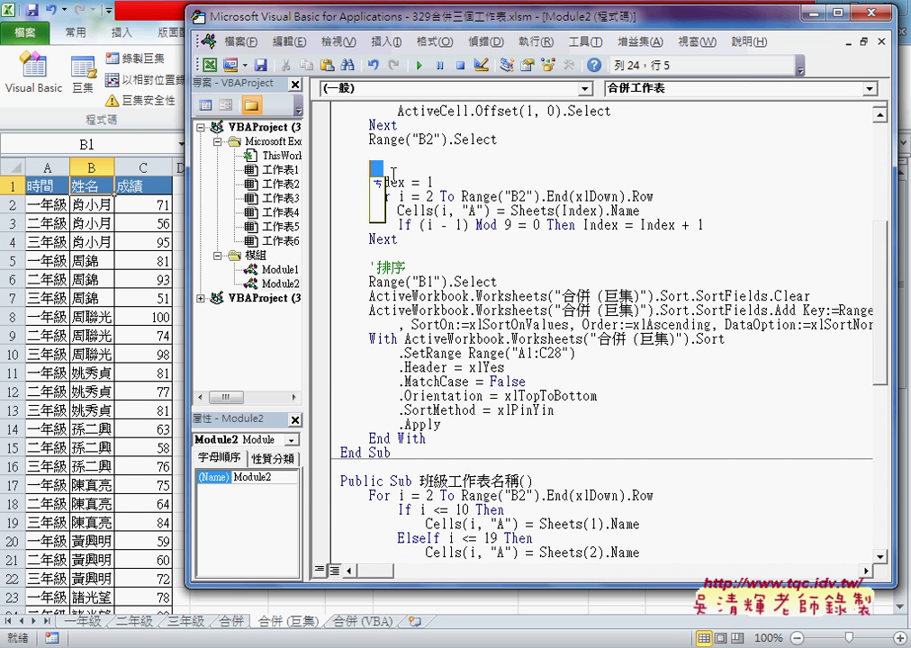
text('班級工作表名稱)
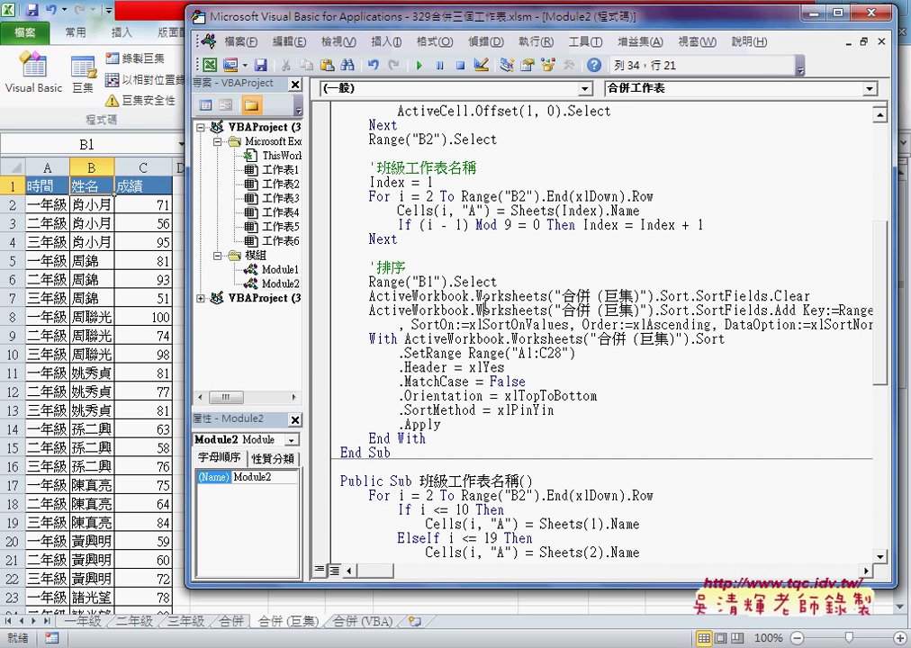
click(502, 326)
scroll(502, 326, down, 2)
scroll(501, 326, down, 3)
scroll(507, 379, down, 6)
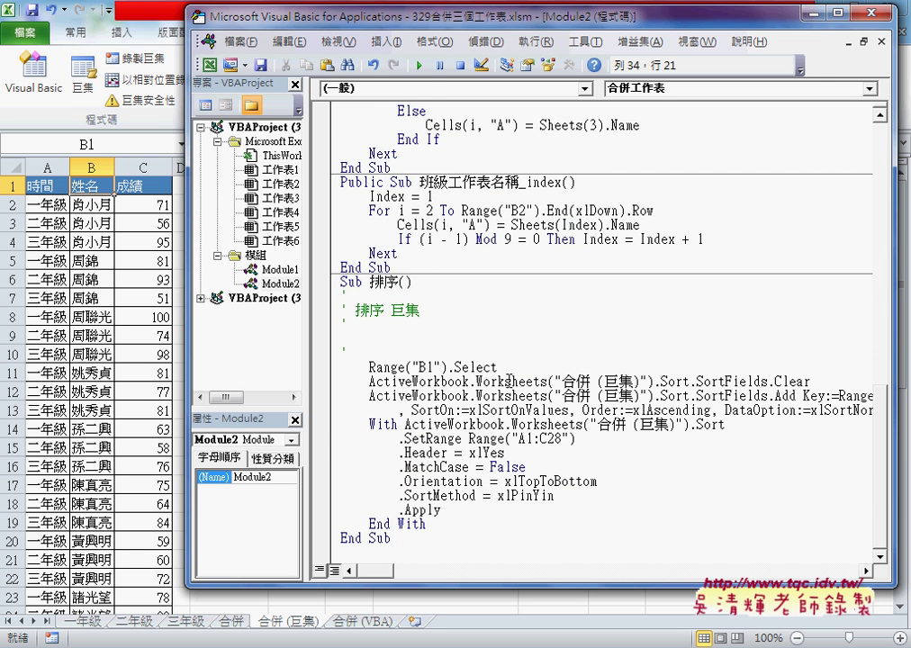
scroll(509, 382, up, 6)
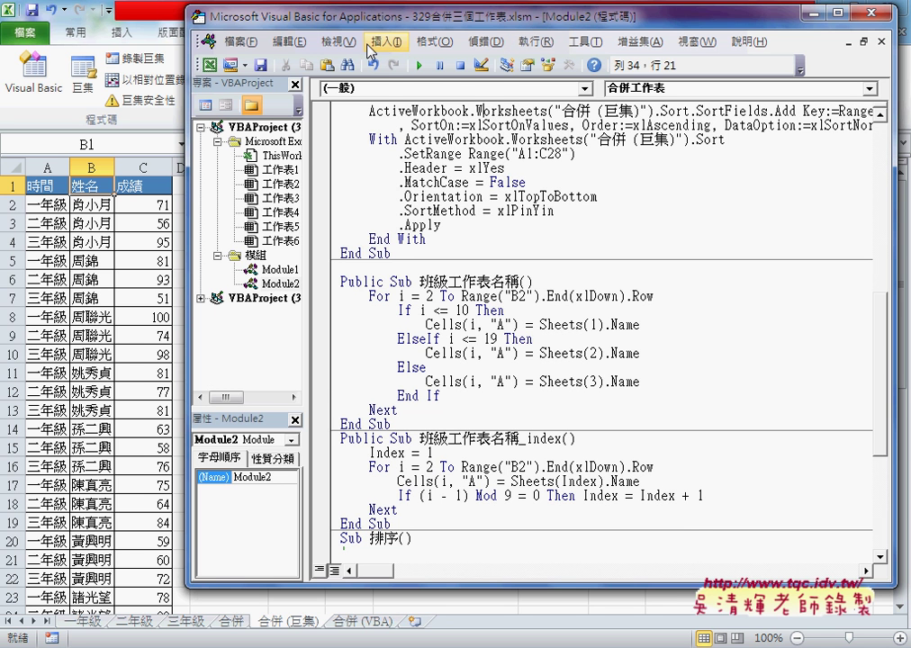
click(369, 43)
- Insert a new public procedure named 清除 into Module2
click(396, 62)
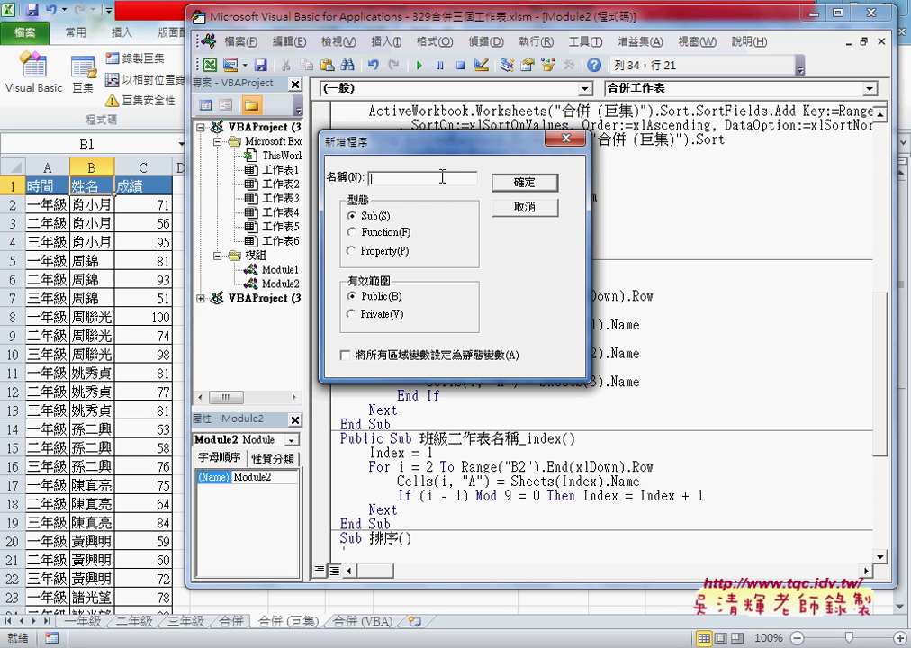
text(7)
text(清除)
key(Return)
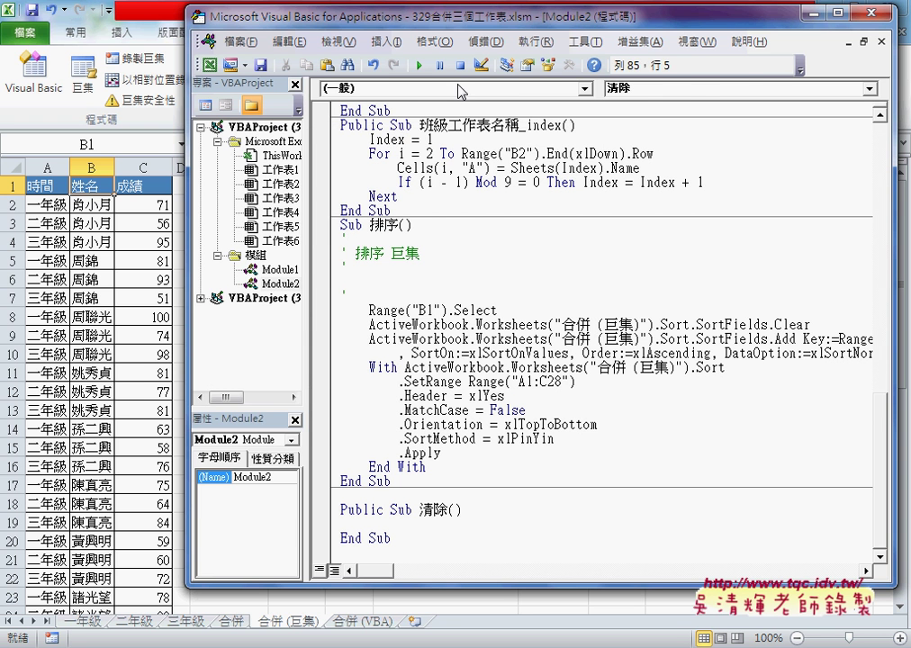
drag(342, 18, 424, 21)
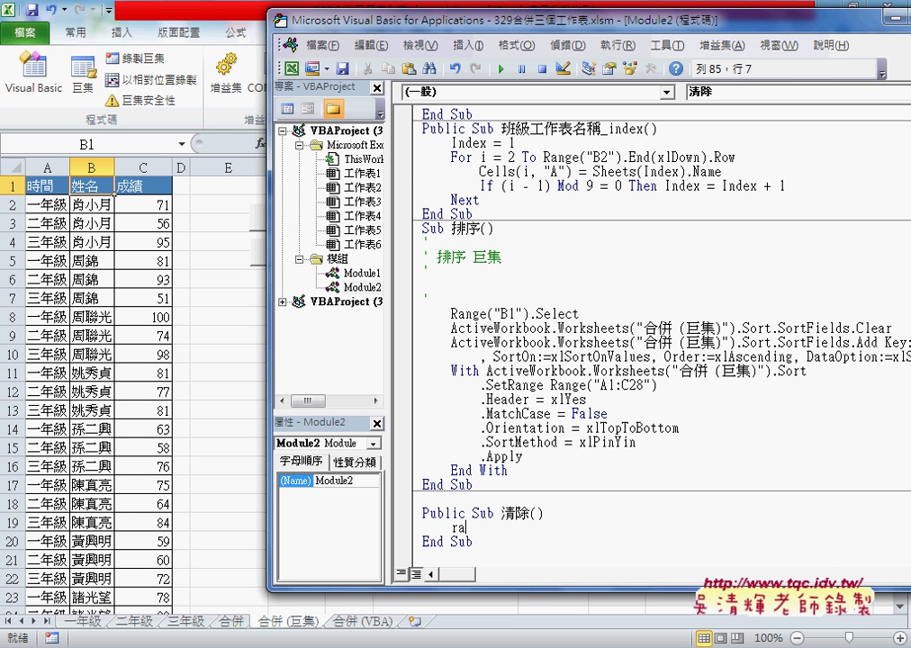
- Write Range("A2:C28").ClearContents inside the 清除 sub
text(range()
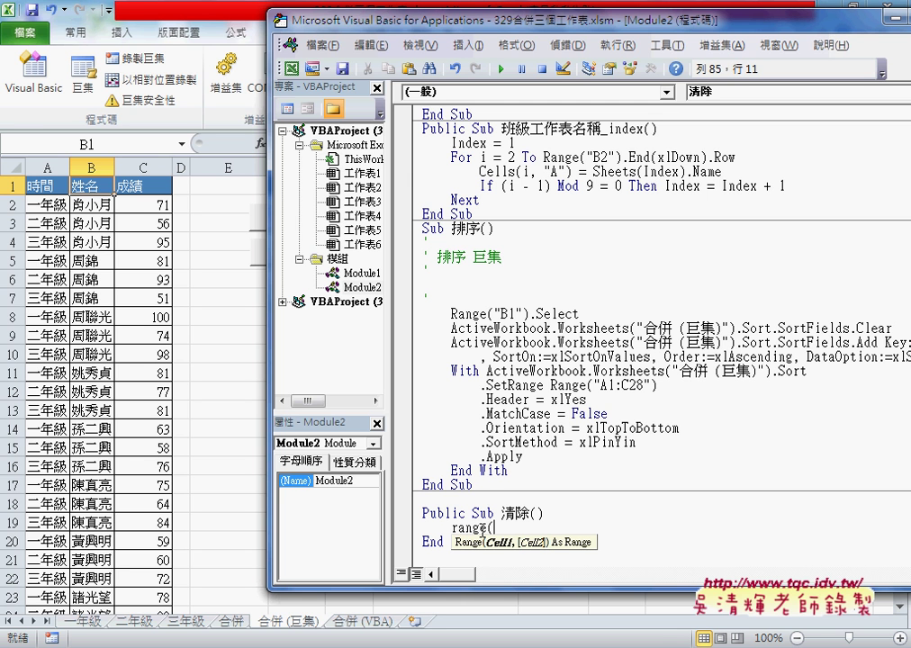
text(")
text(A2)
text(:)
text(C:)
key(BackSpace)
text(28")
text().)
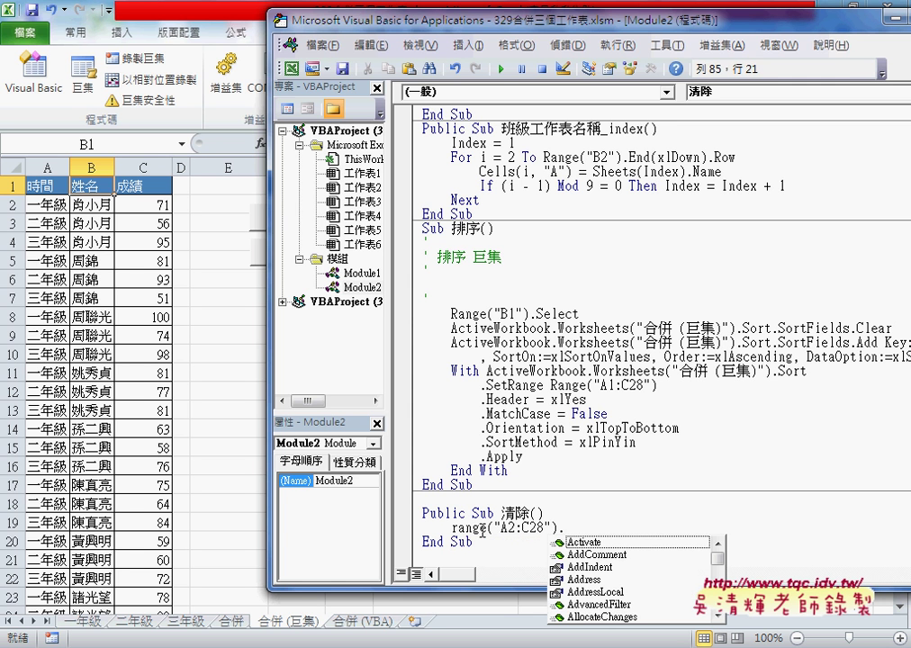
text(c)
key(Down)
key(Down)
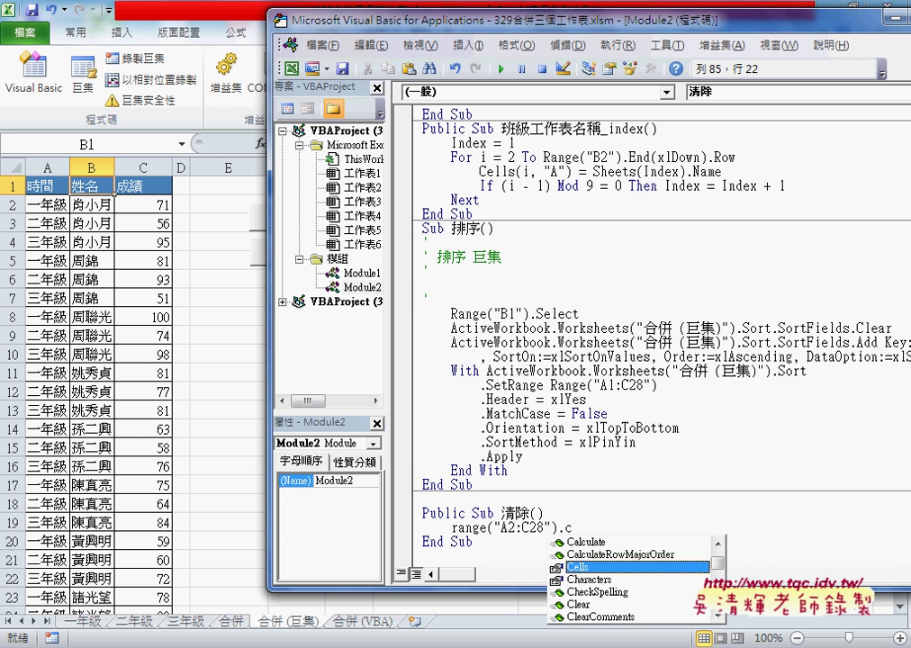
text(l)
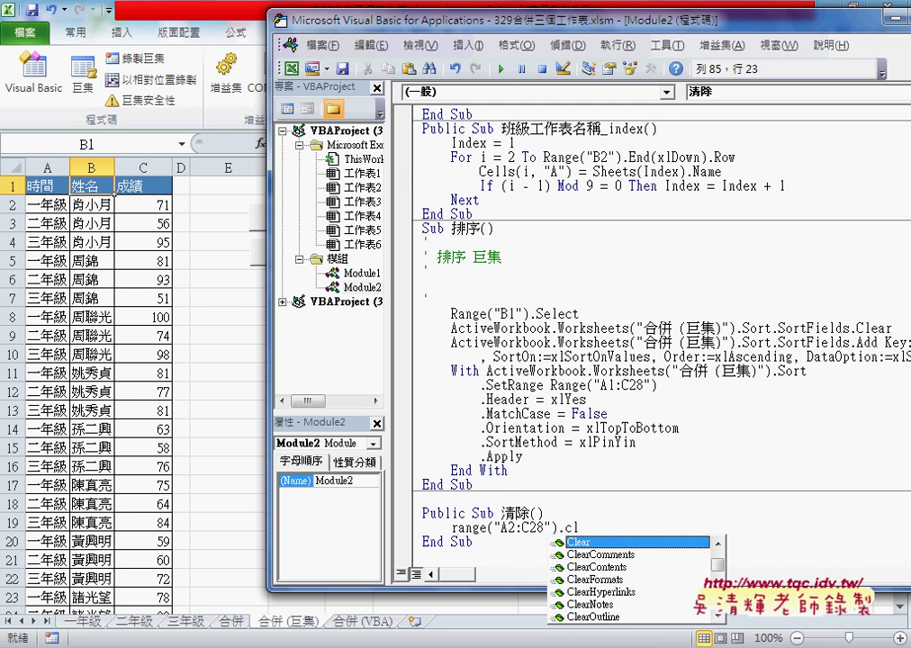
key(Down)
key(Down)
key(Down)
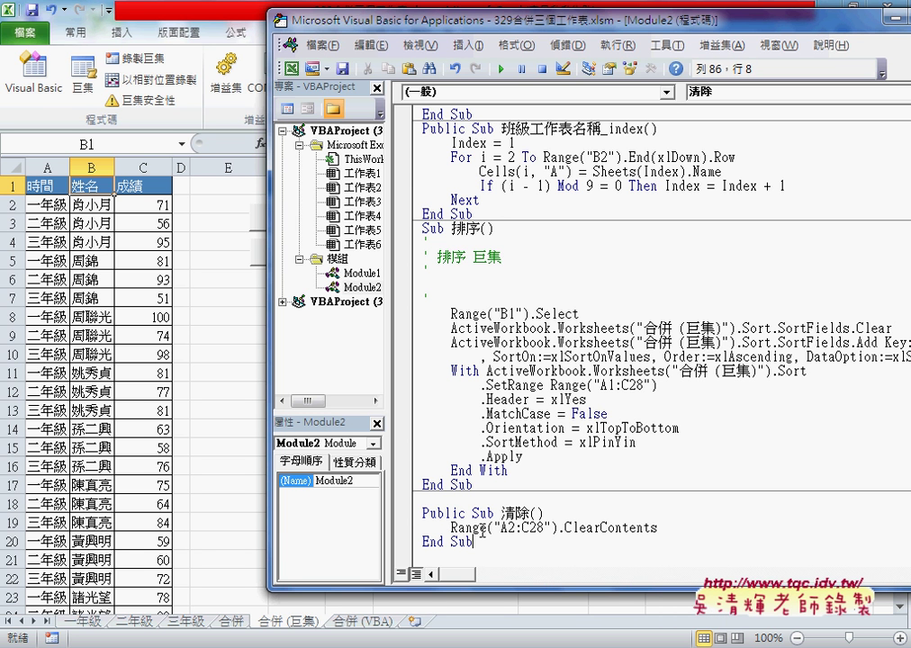
drag(545, 529, 531, 528)
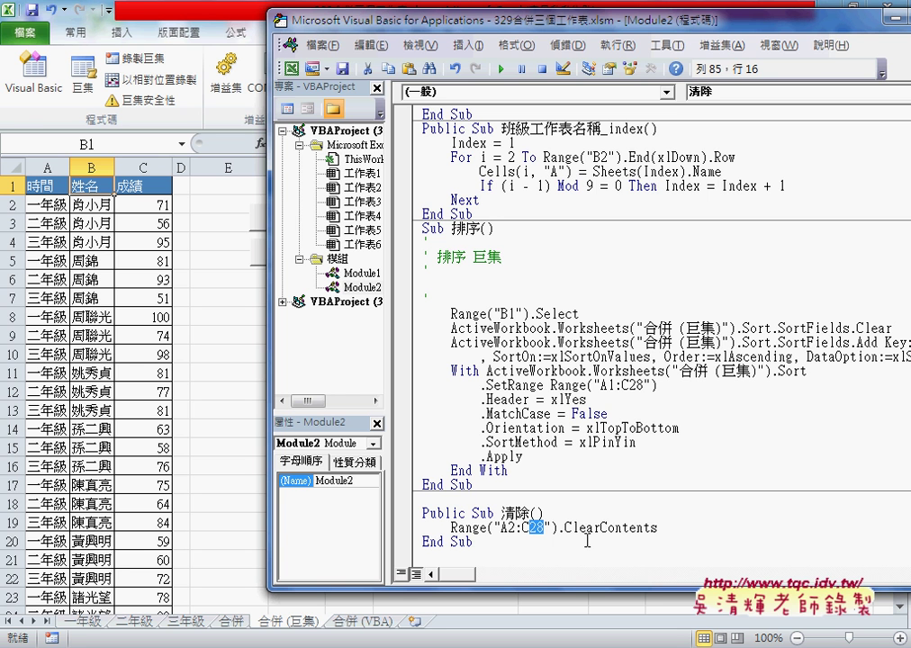
- Add the line r = Range("B2").End(xlDown).Row at the top of 清除
click(564, 513)
key(Return)
key(Tab)
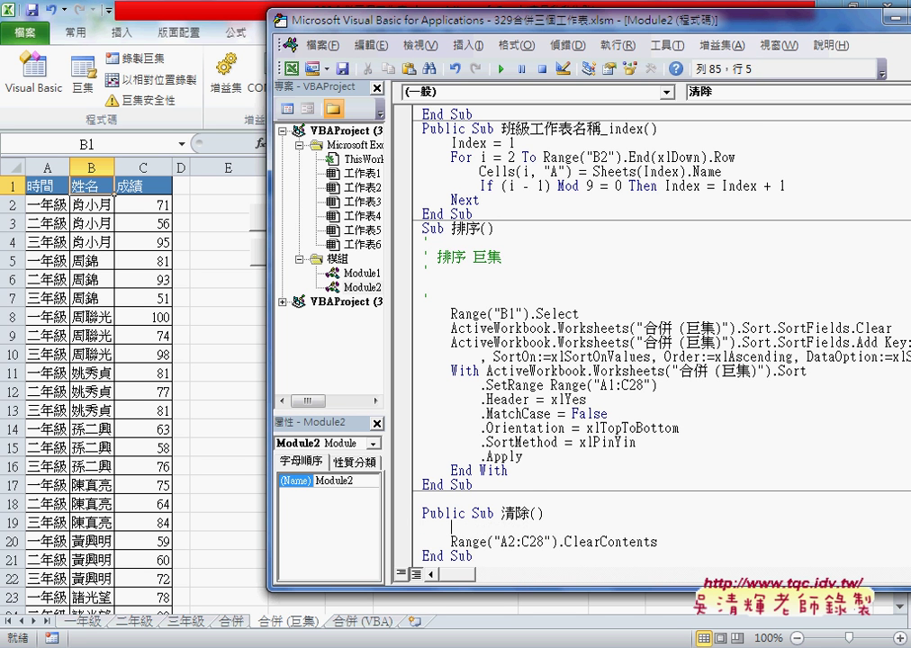
text(r)
text(=r)
text(ange)
text((")
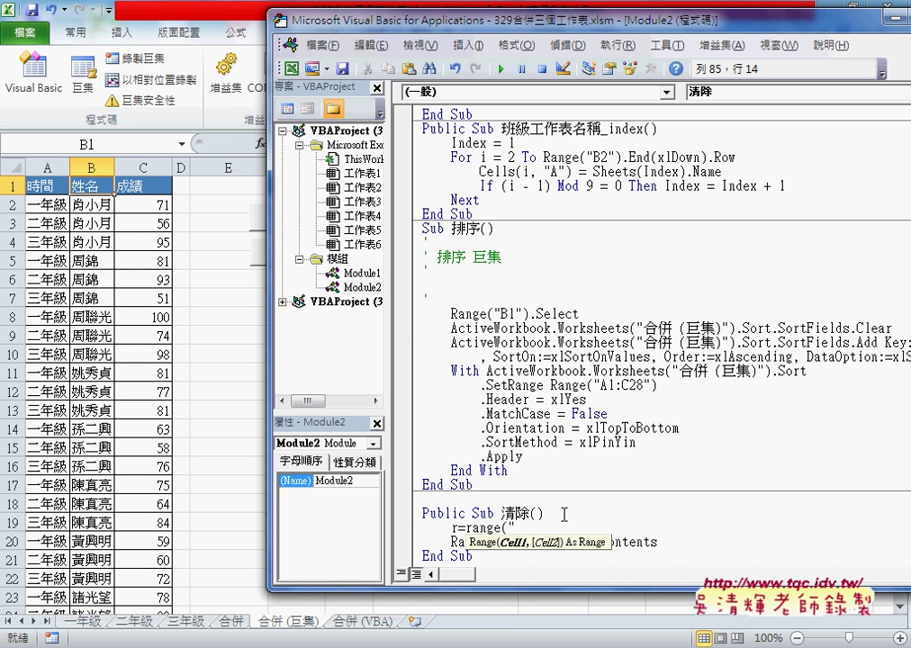
text(B2)
click(436, 171)
key(Return)
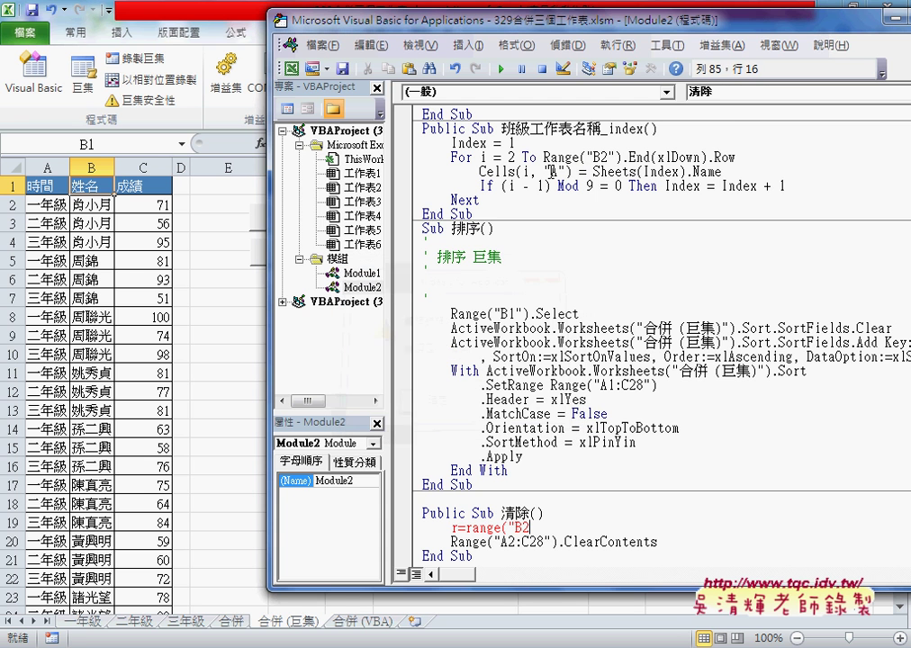
drag(543, 158, 736, 158)
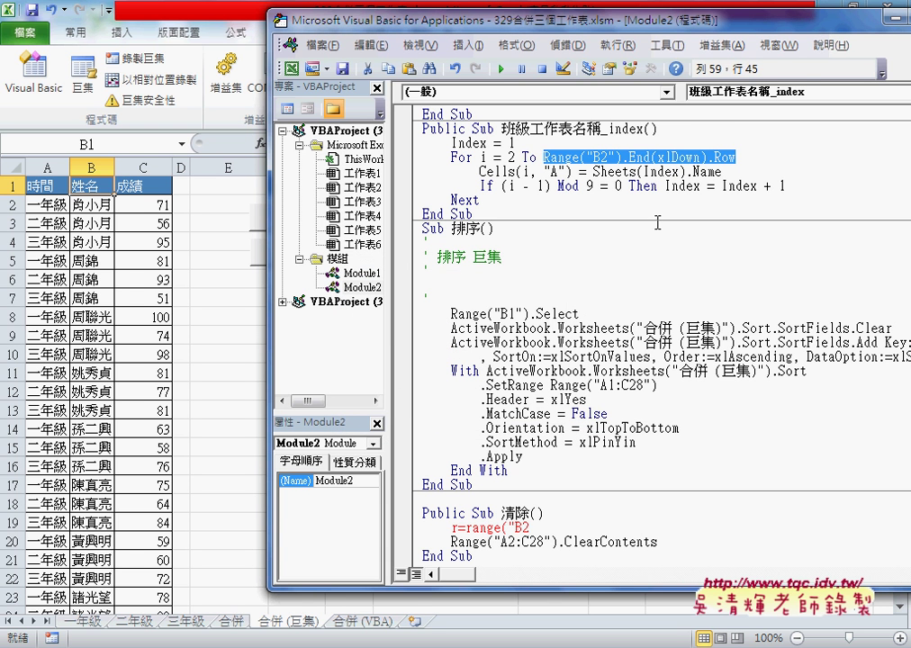
key(ctrl+c)
drag(531, 528, 466, 528)
key(ctrl+v)
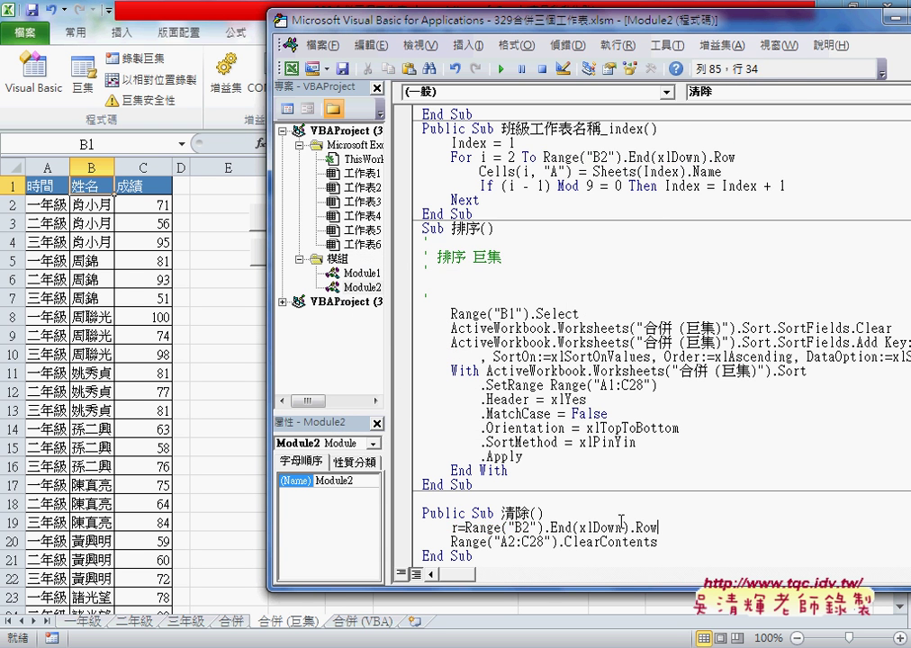
key(Up)
key(Up)
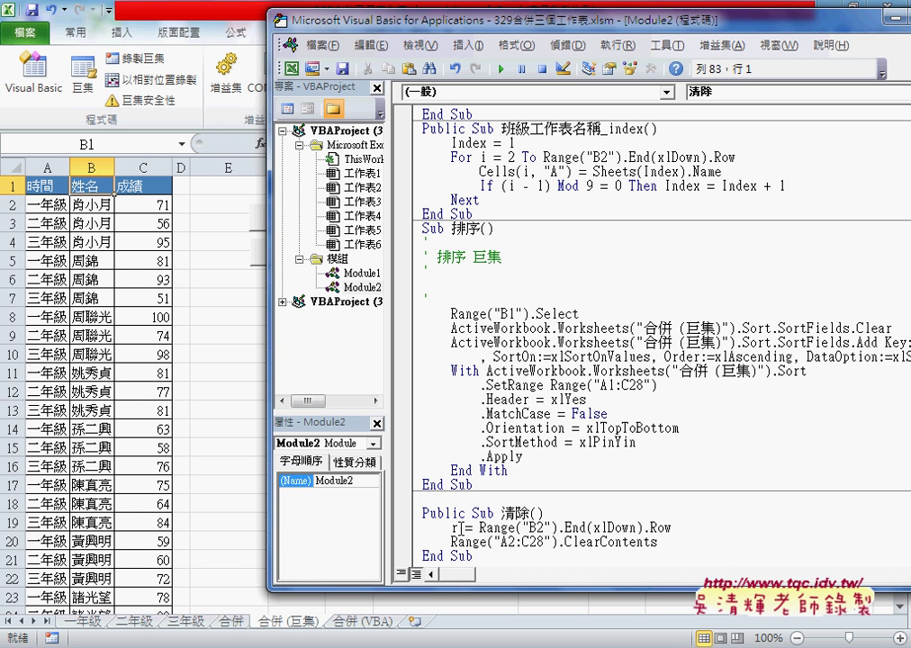
- Change the clear range from "A2:C28" to "A2:C" & r
drag(546, 542, 531, 542)
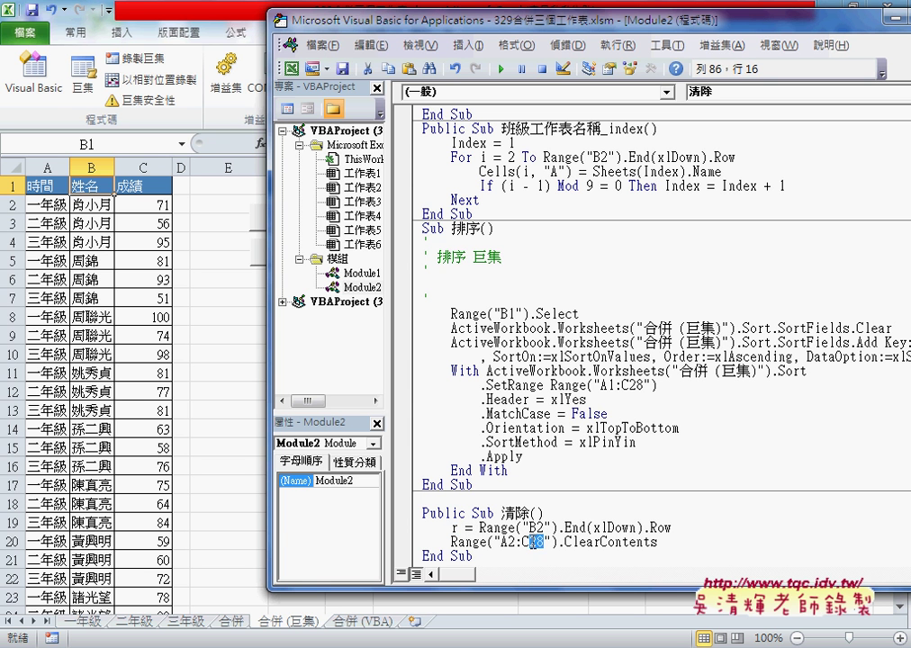
key(BackSpace)
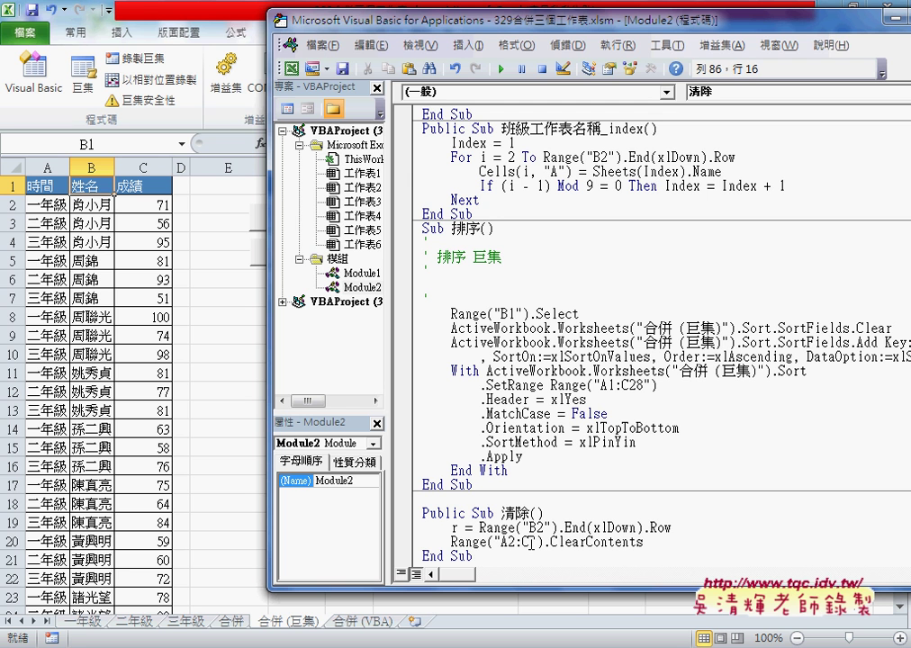
text(" )
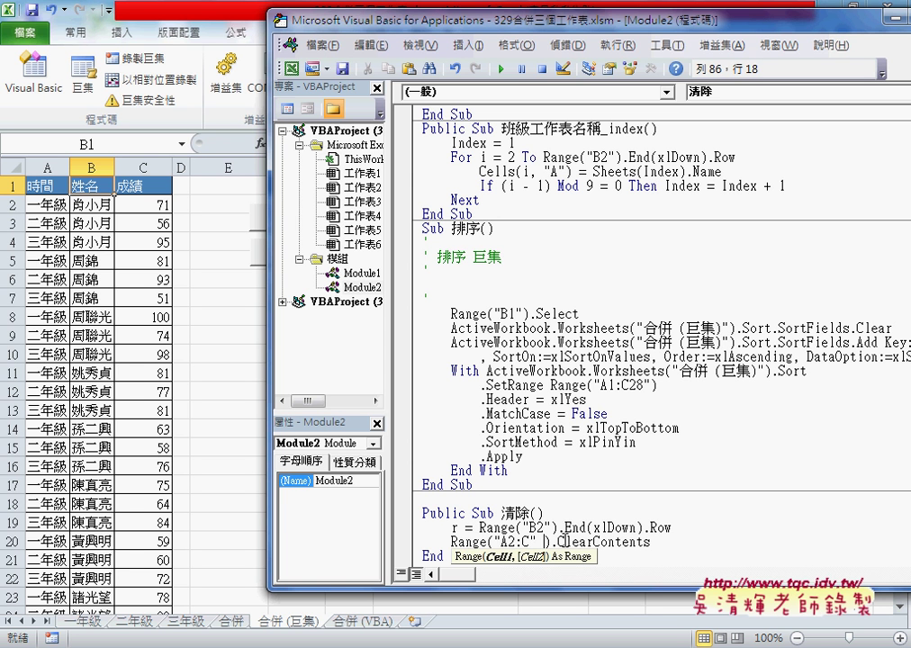
text(& )
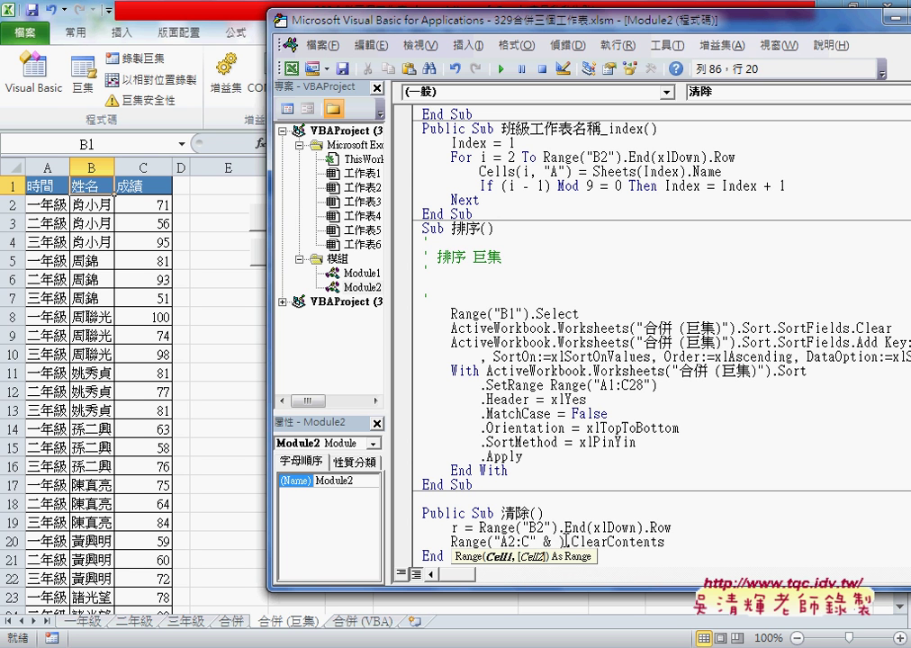
text(r)
click(698, 511)
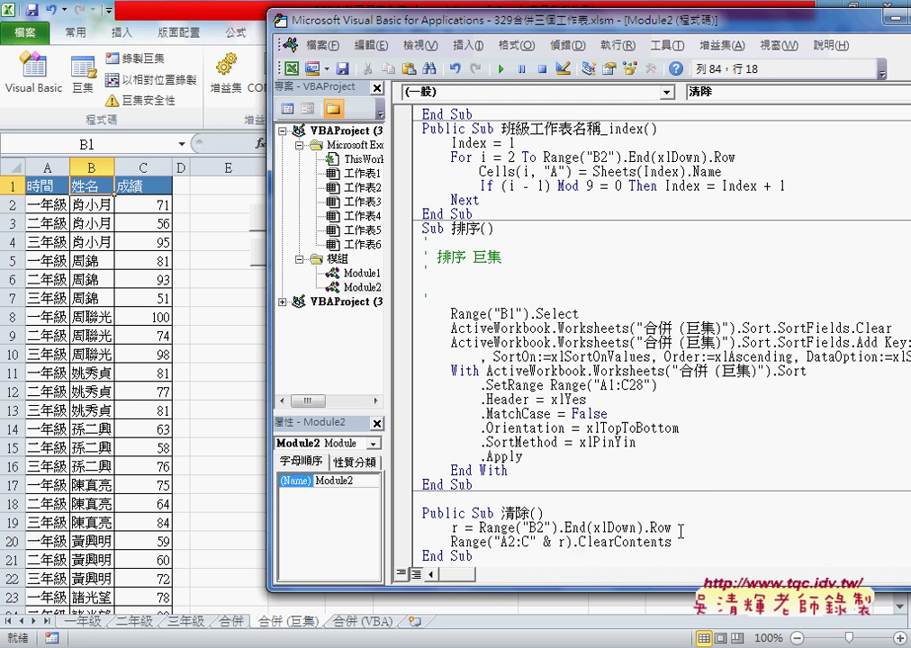
drag(682, 530, 480, 530)
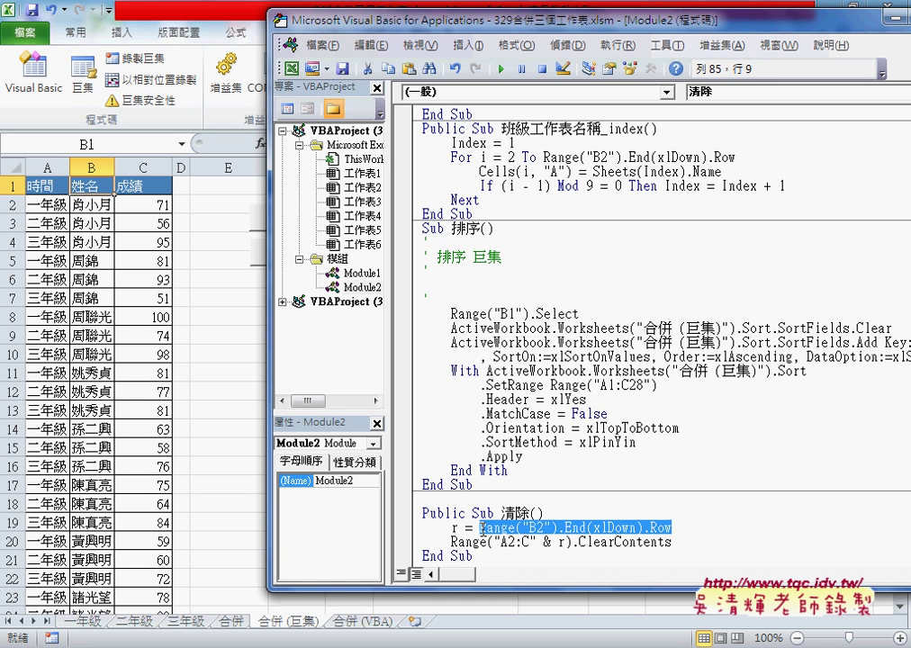
click(455, 531)
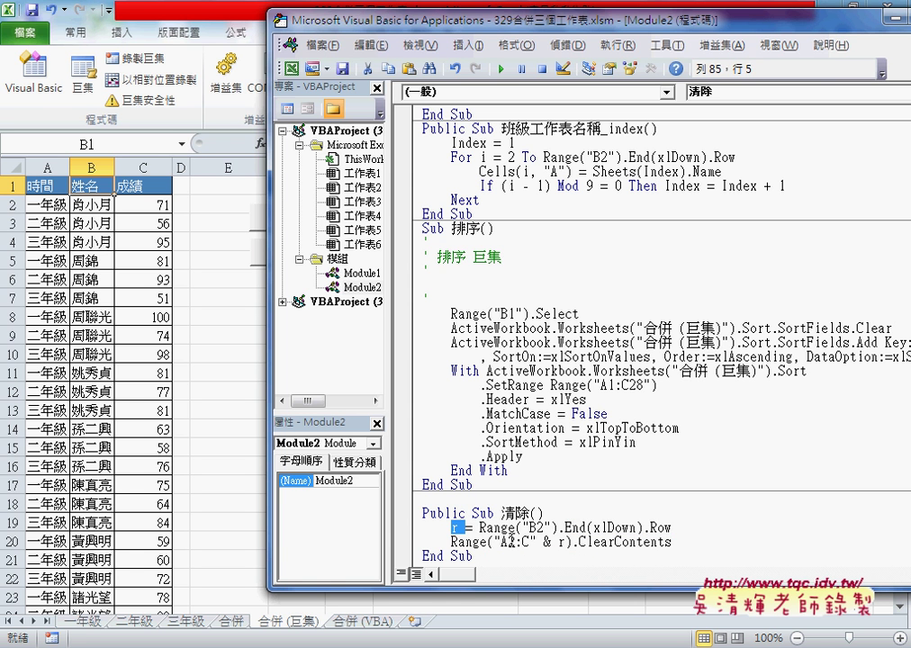
click(524, 542)
double_click(559, 542)
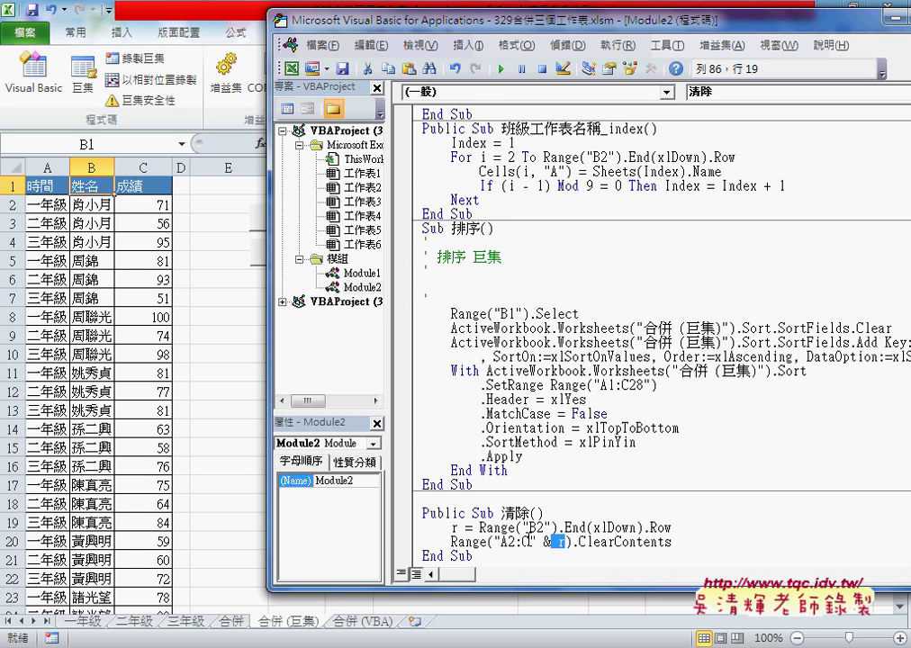
click(552, 542)
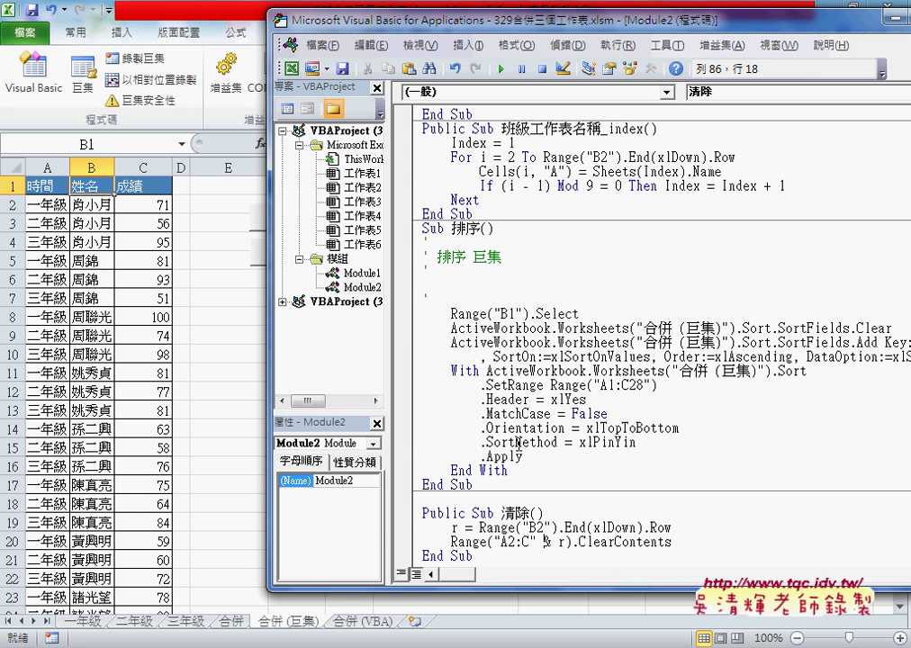
- Run 清除 to empty the sheet, then run 合併工作表 to refill it
click(502, 68)
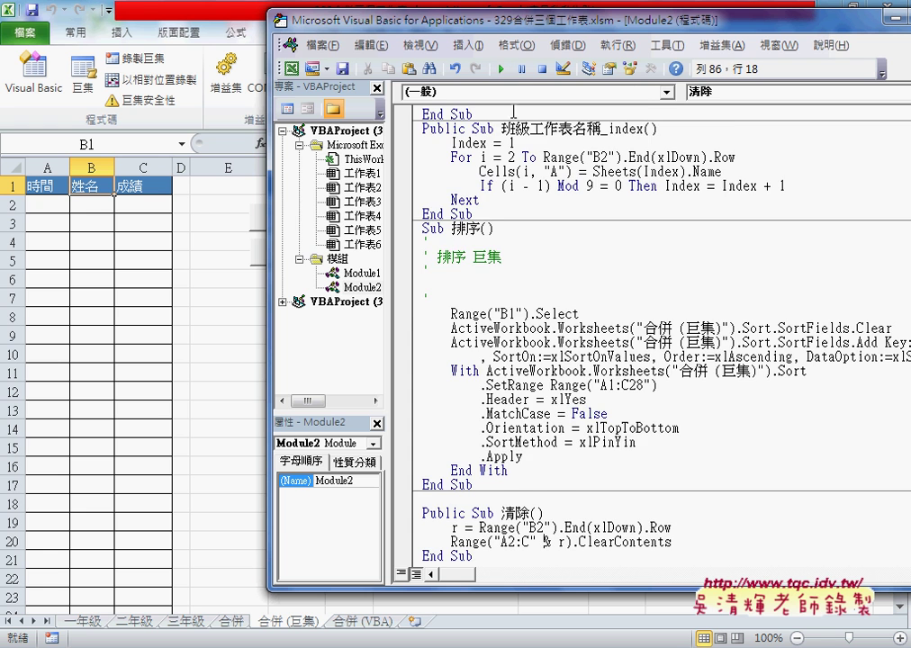
scroll(588, 362, up, 4)
scroll(589, 362, up, 4)
scroll(576, 315, up, 7)
scroll(567, 270, up, 2)
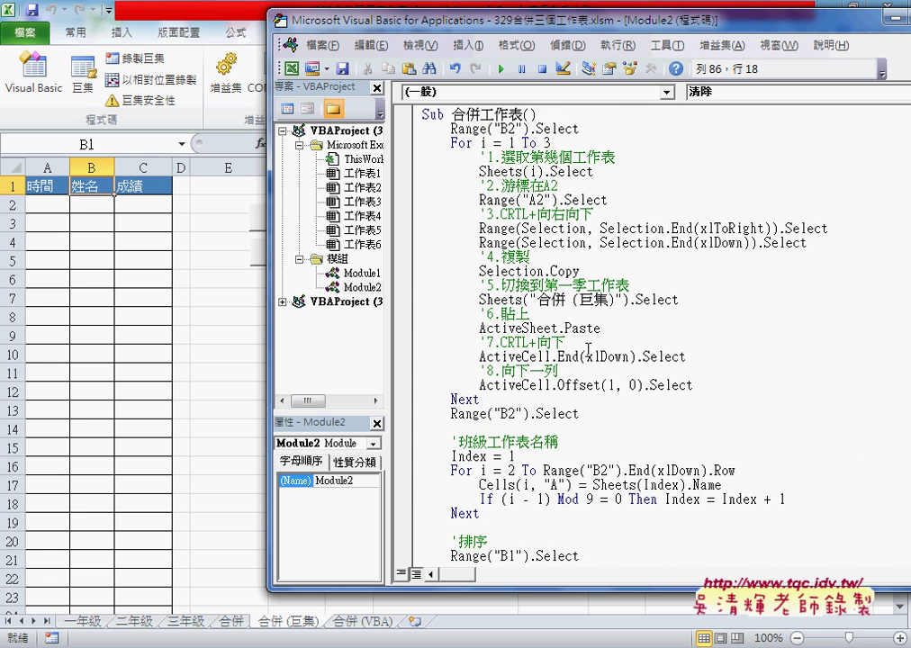
click(561, 259)
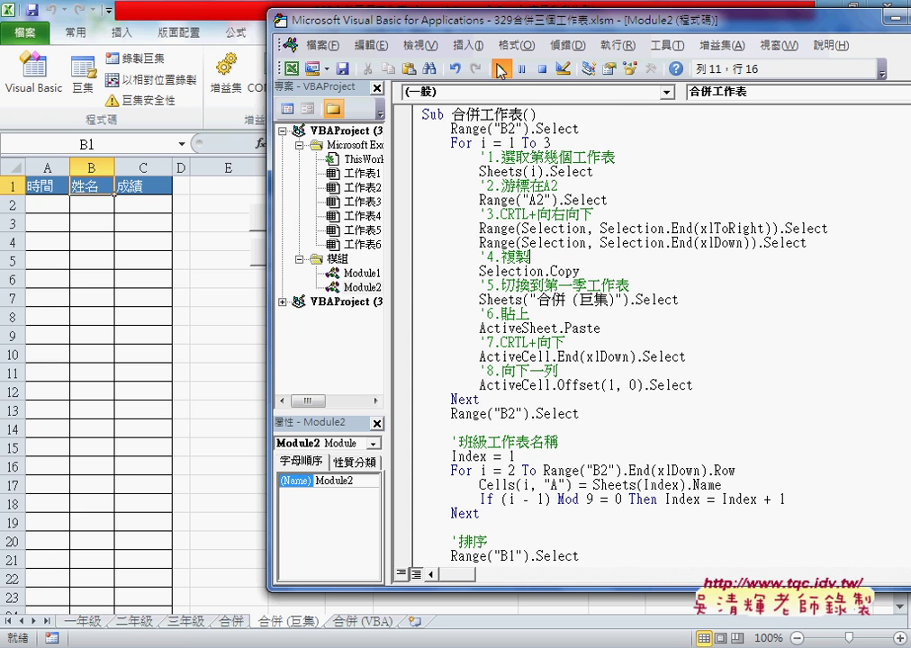
click(501, 68)
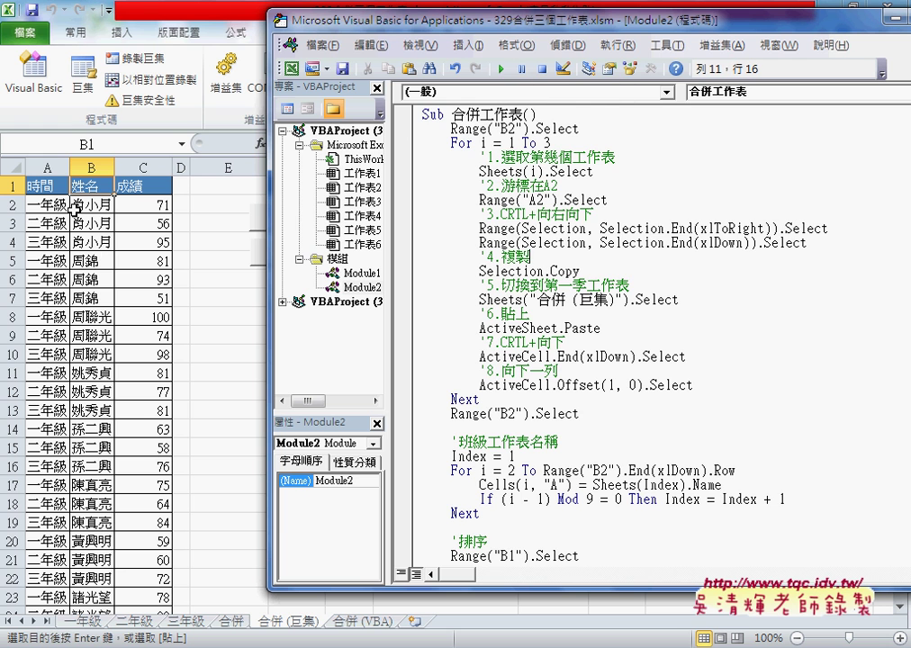
- Run the 清除 sub again to empty the merged data rows
scroll(594, 432, down, 4)
scroll(593, 444, down, 6)
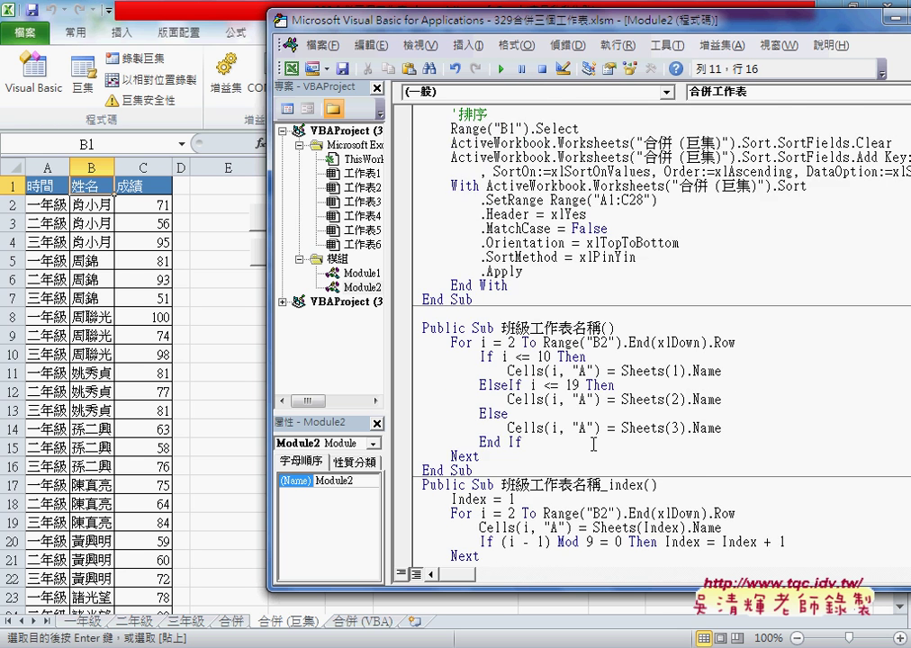
scroll(593, 468, down, 4)
scroll(590, 497, down, 3)
scroll(551, 498, down, 2)
click(552, 498)
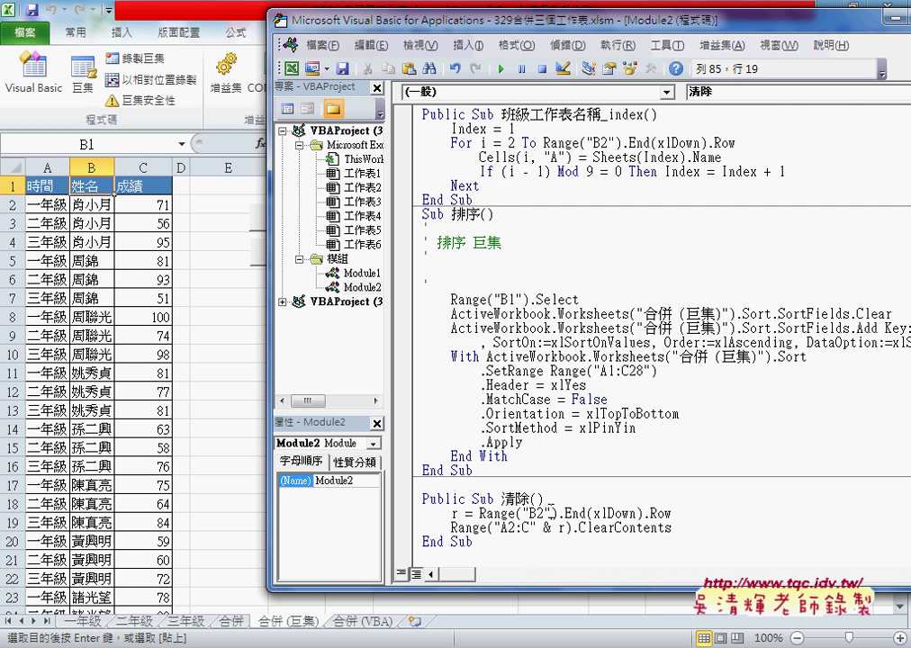
click(501, 69)
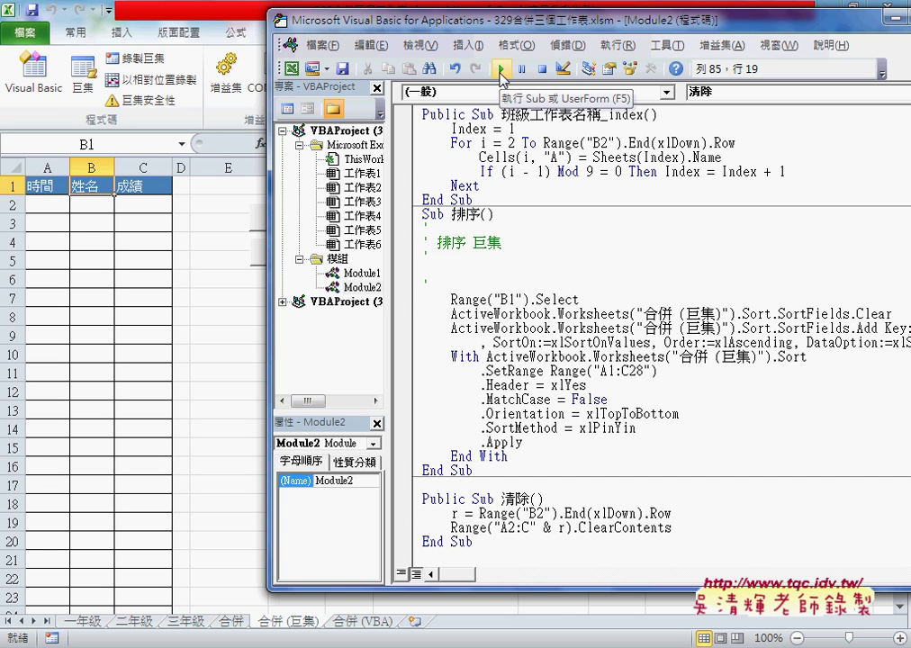
- In Excel, test the 工作表整合 and 清除資料 buttons: fill, clear, then refill the grade data
click(221, 321)
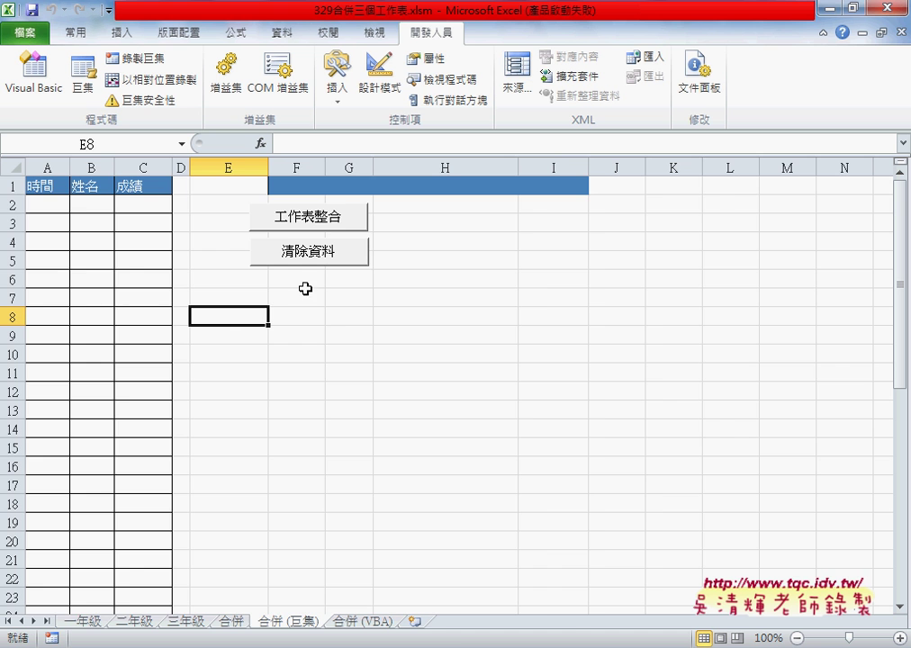
click(325, 218)
click(322, 257)
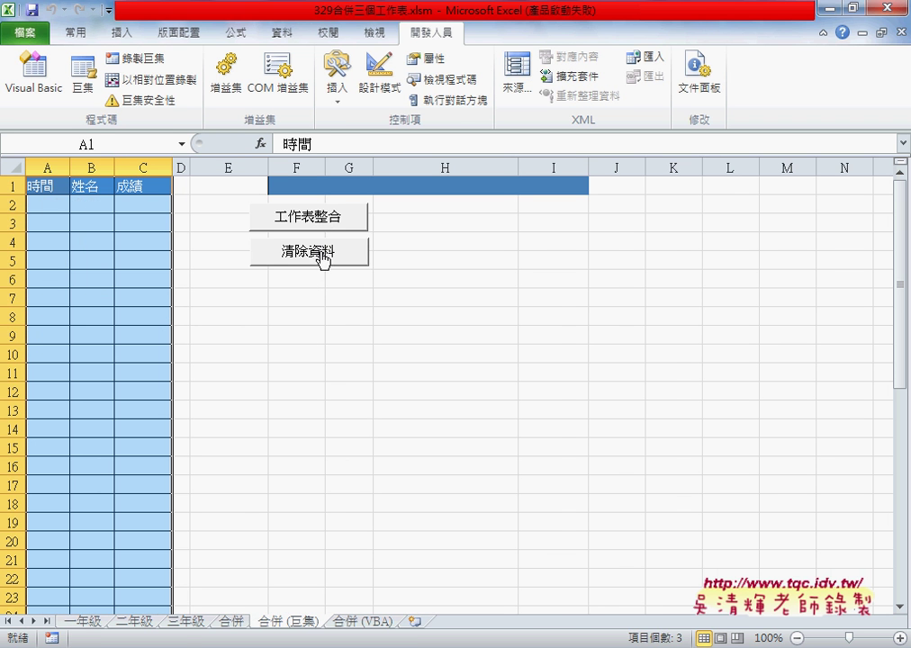
click(323, 220)
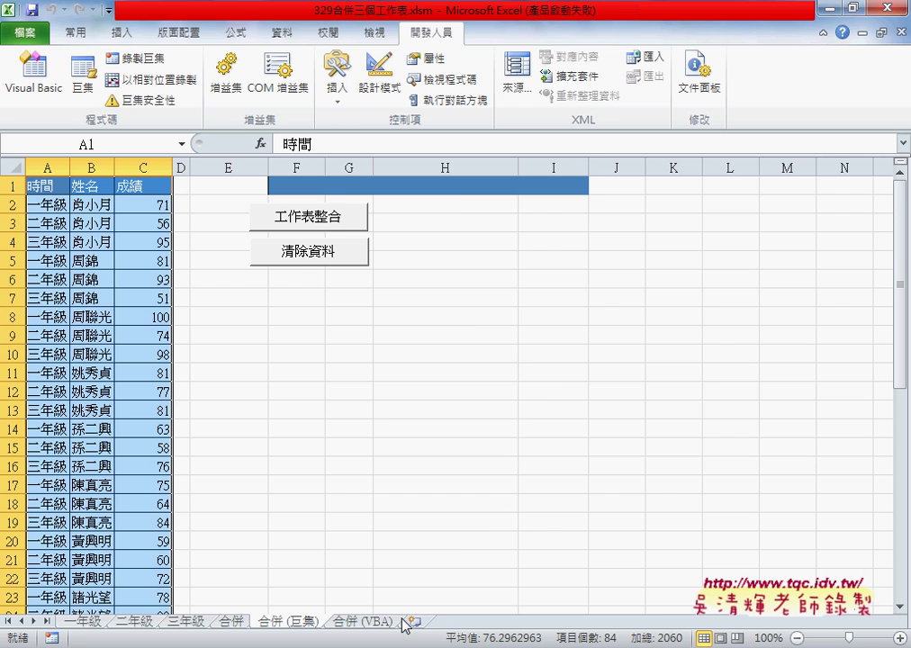
- Bring back the VBA editor with a wider code area and the window shifted left
key(alt+F11)
scroll(520, 280, up, 7)
scroll(519, 279, up, 7)
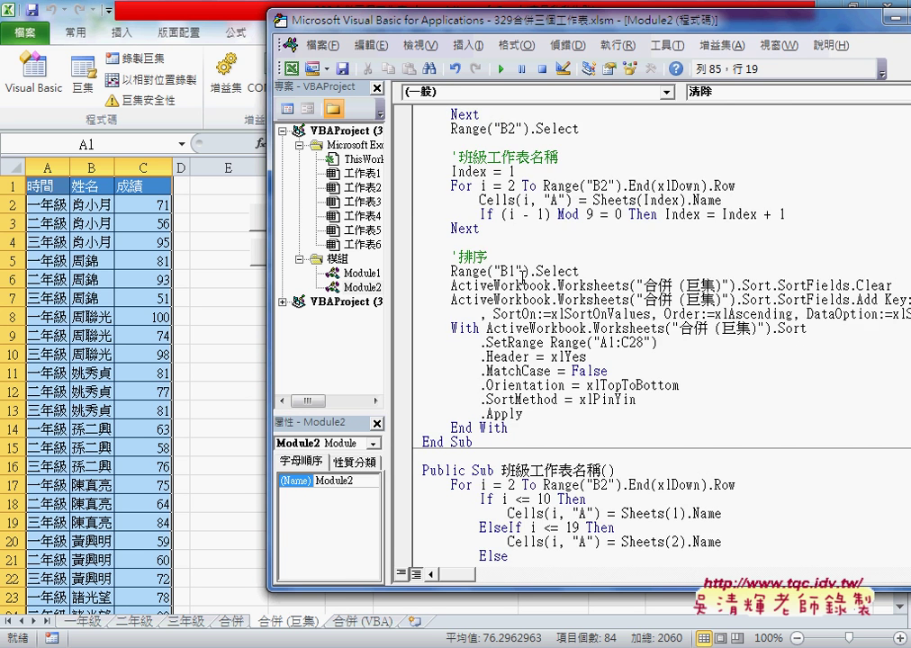
scroll(519, 279, up, 7)
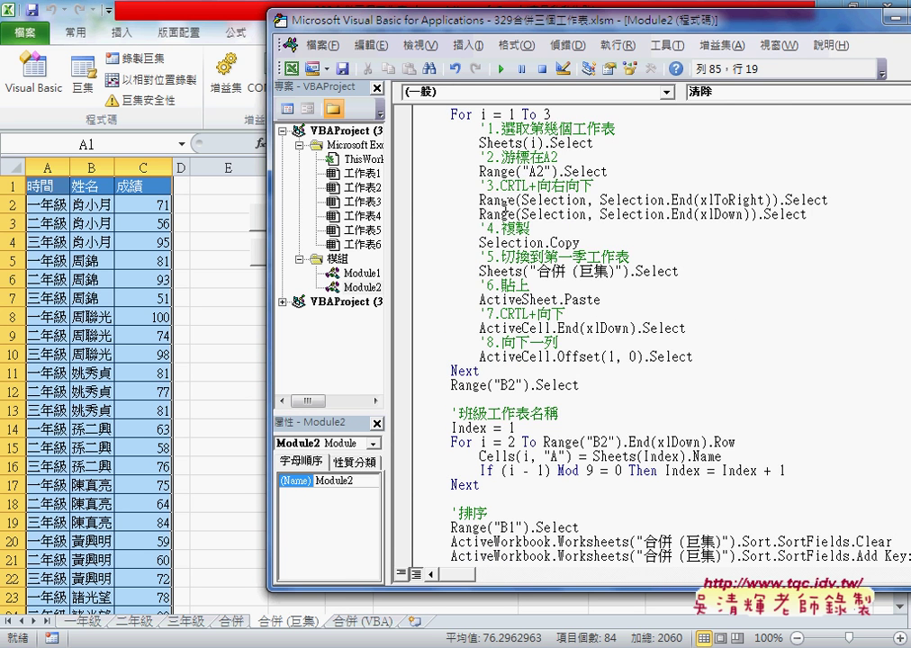
scroll(399, 162, down, 1)
drag(387, 237, 328, 236)
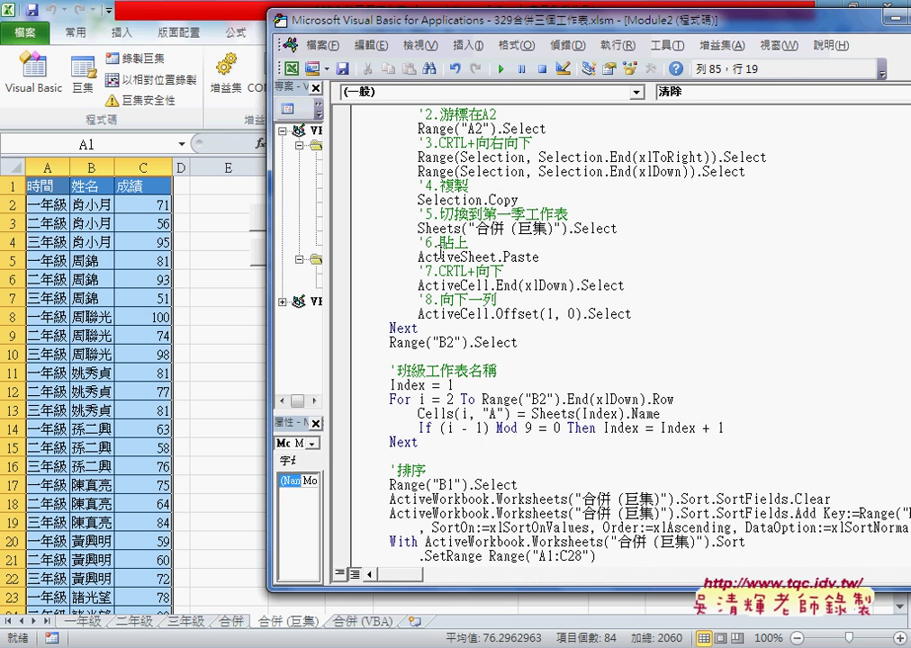
drag(379, 19, 271, 19)
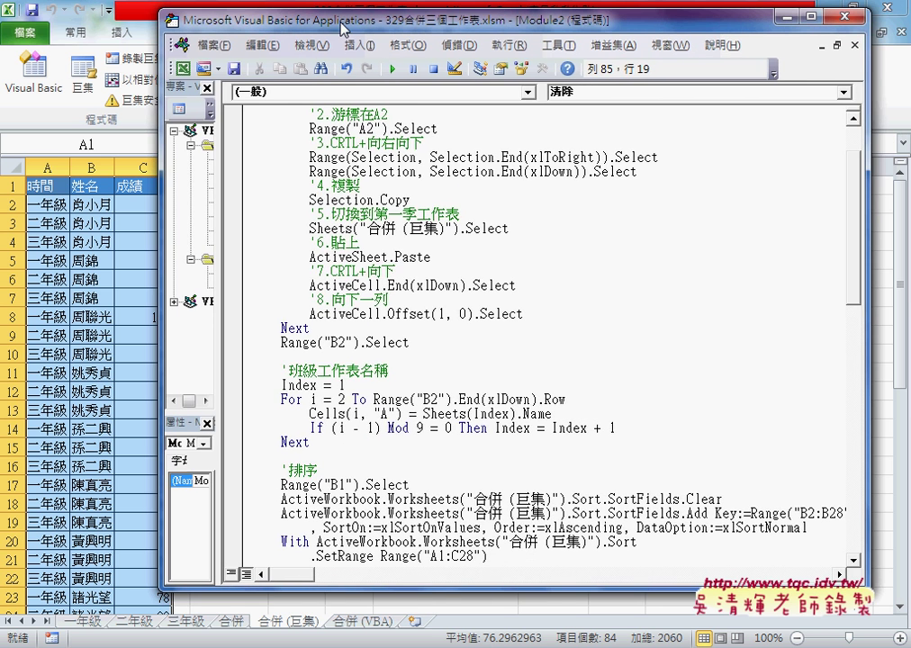
- Select the sort code block inside Sub 合併工作表
scroll(501, 233, down, 3)
scroll(501, 233, up, 1)
scroll(403, 219, down, 2)
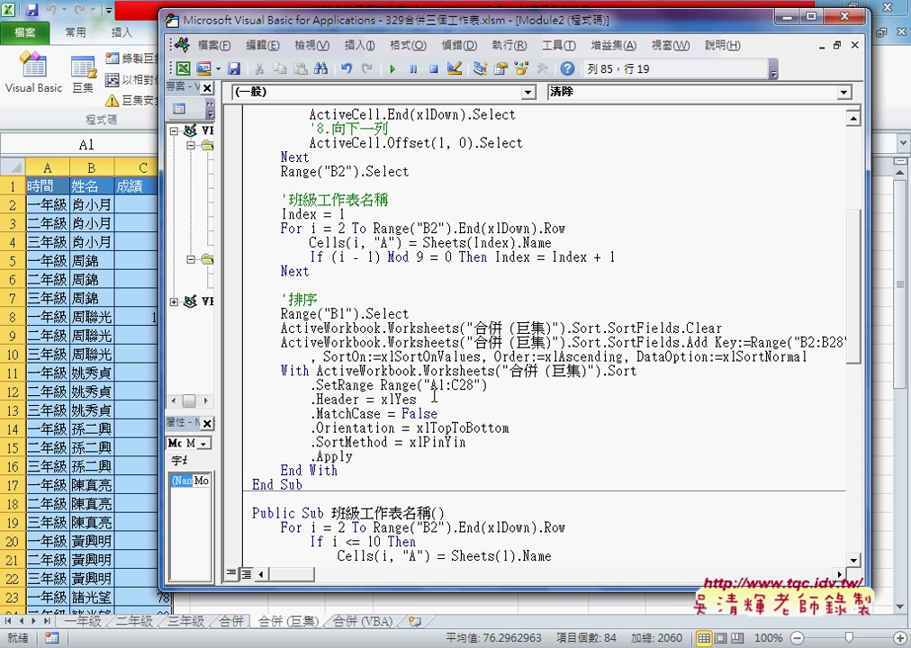
drag(362, 470, 256, 313)
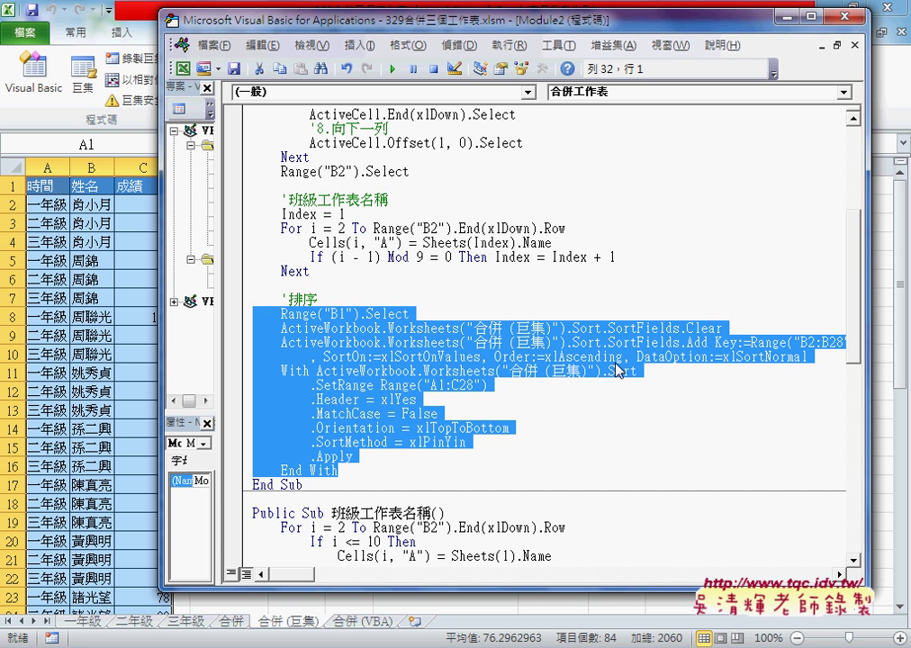
- Delete the recorded comment lines under Sub 排序(), then select the whole 清除 procedure
scroll(602, 338, down, 6)
scroll(601, 337, down, 2)
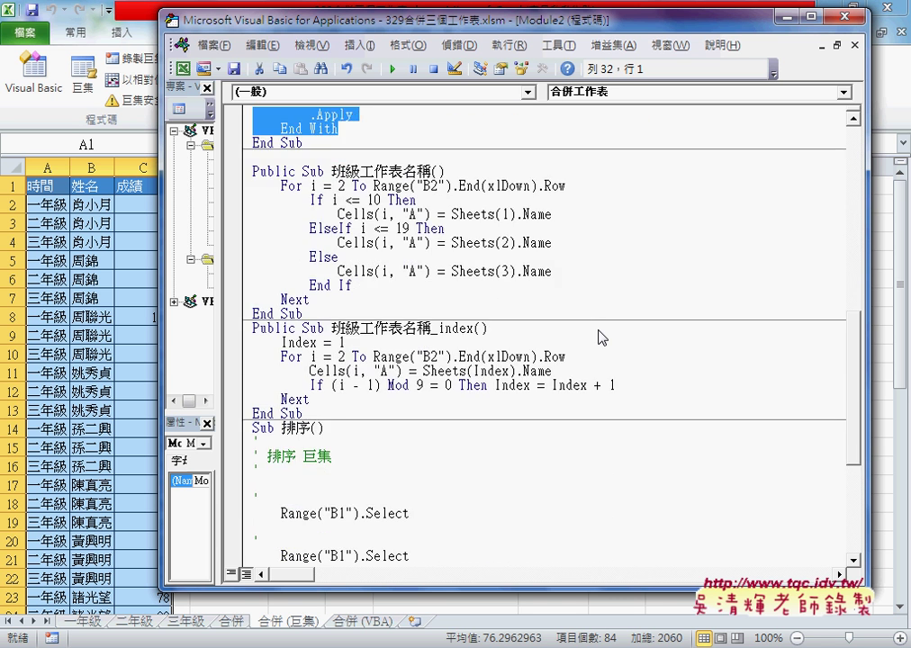
scroll(601, 338, down, 2)
scroll(558, 379, down, 1)
scroll(510, 413, down, 2)
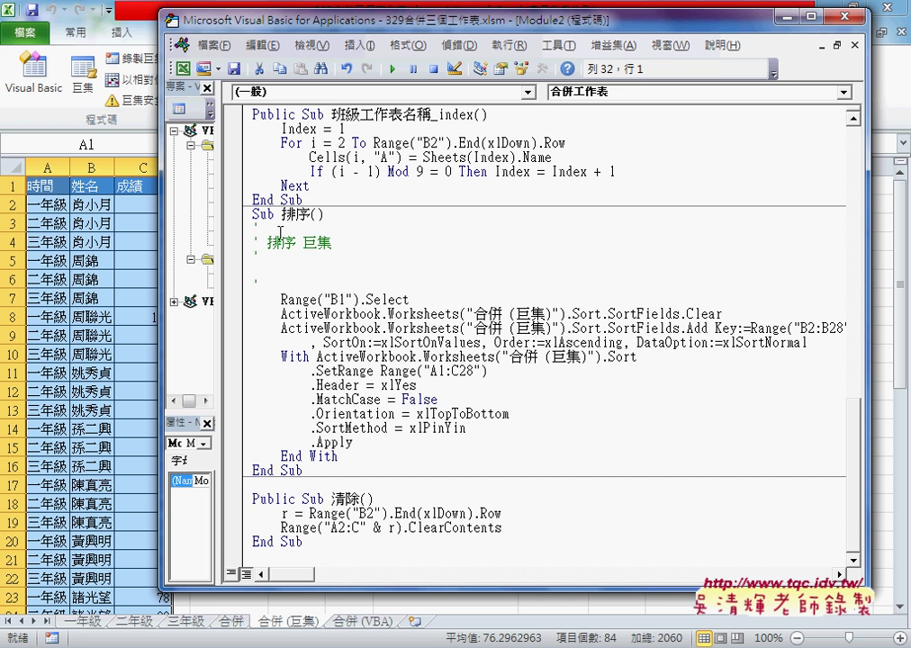
drag(292, 285, 265, 230)
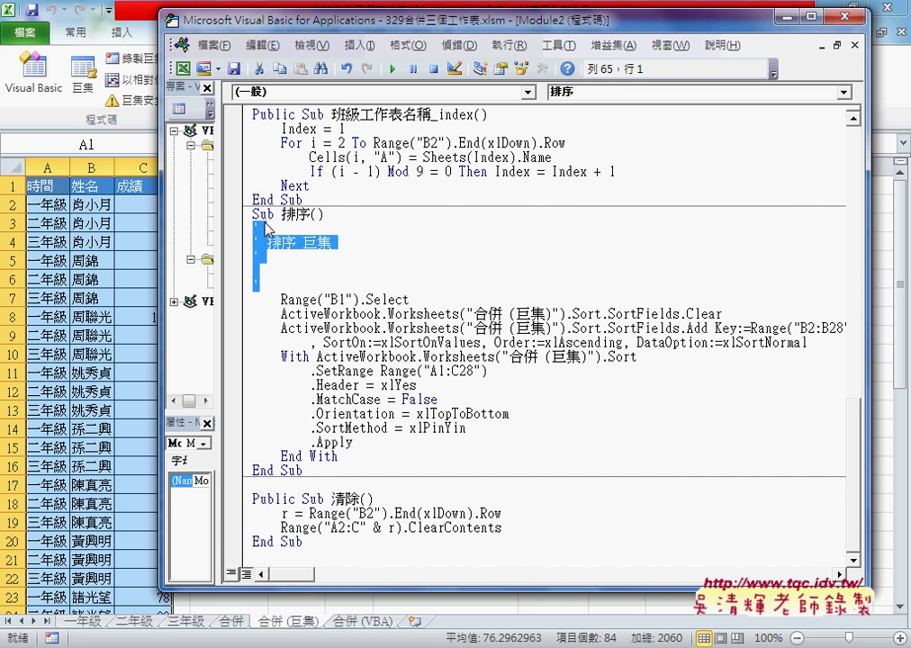
key(Delete)
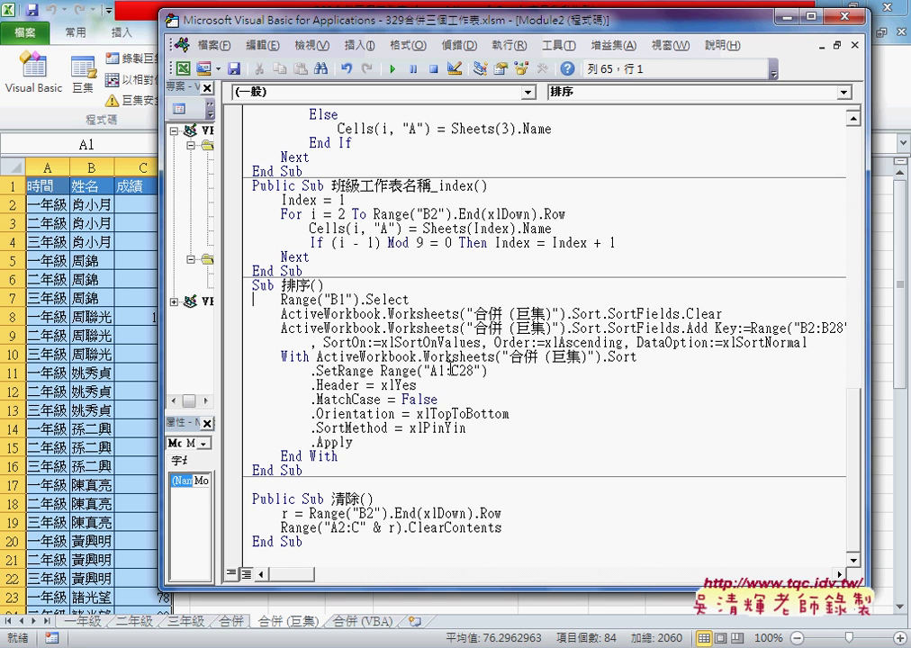
drag(303, 542, 353, 486)
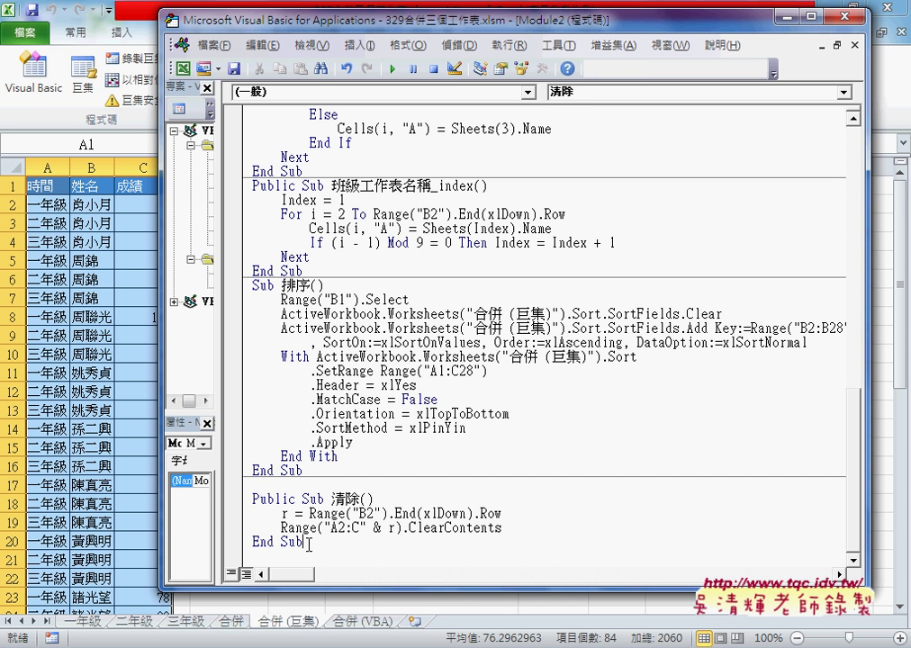